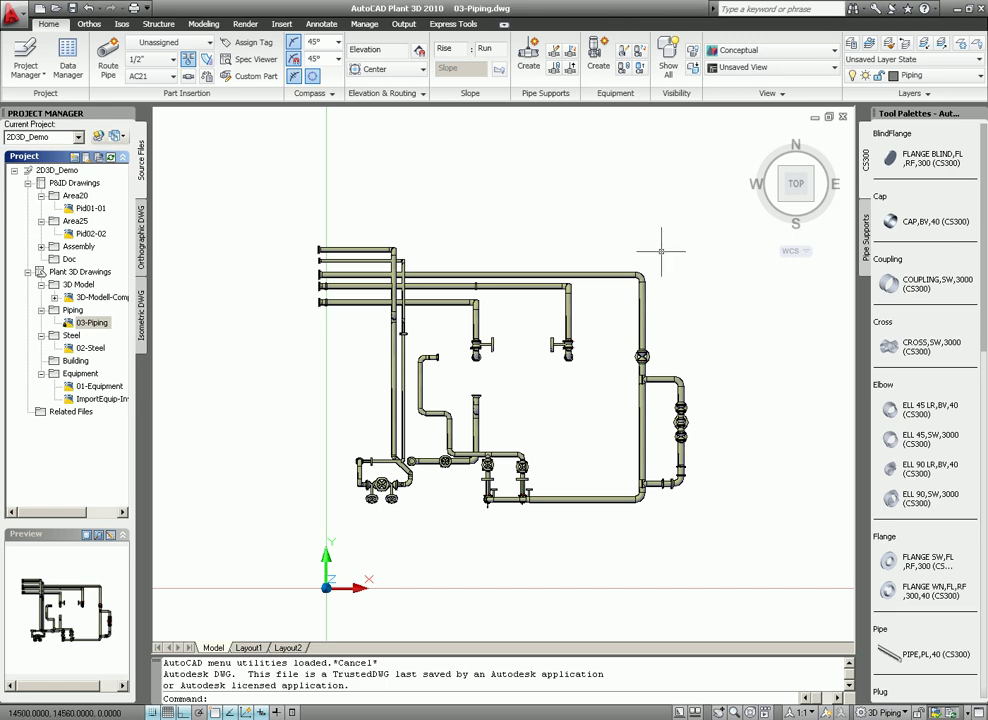
# Attach 02-Steel.dwg as an overlay external reference with XREF
pyautogui.write('xref')
pyautogui.press('Return')
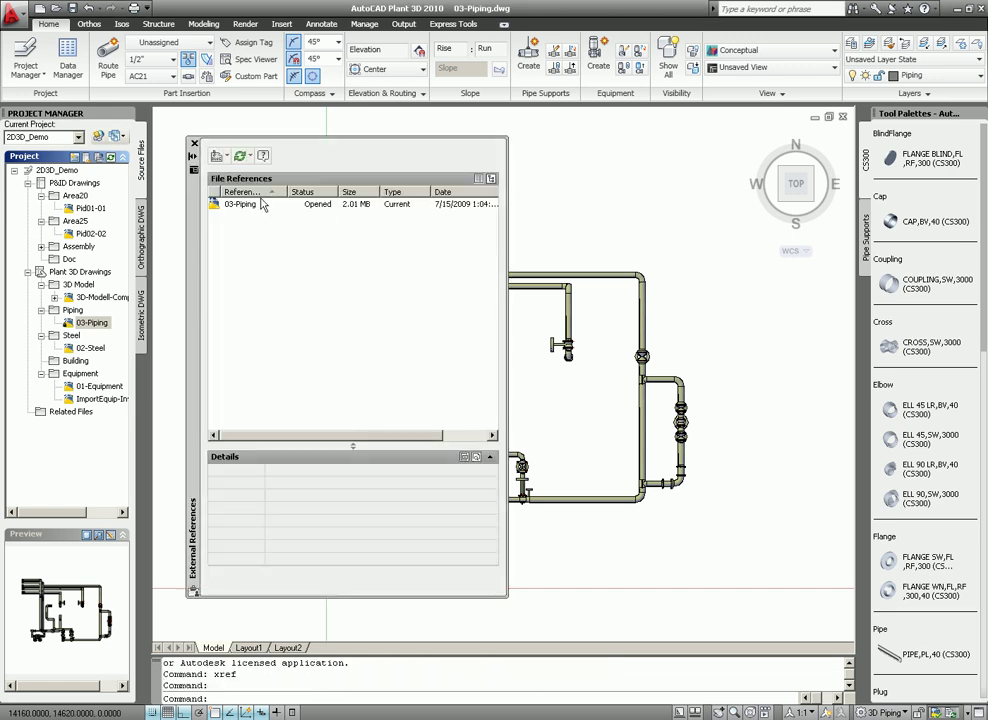
pyautogui.click(220, 158)
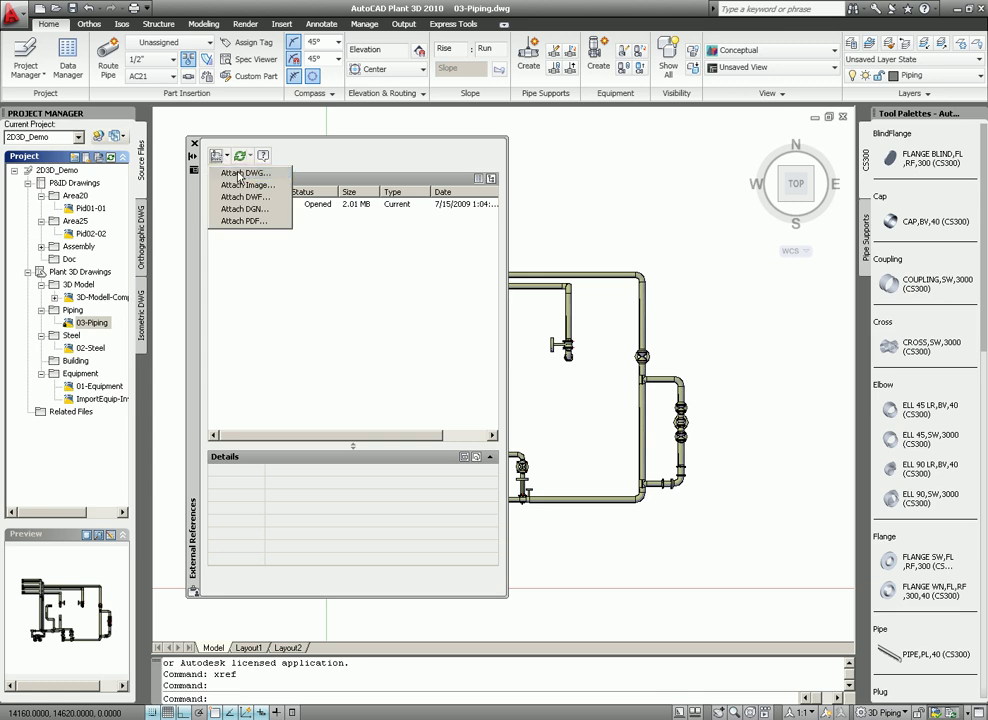
pyautogui.click(245, 172)
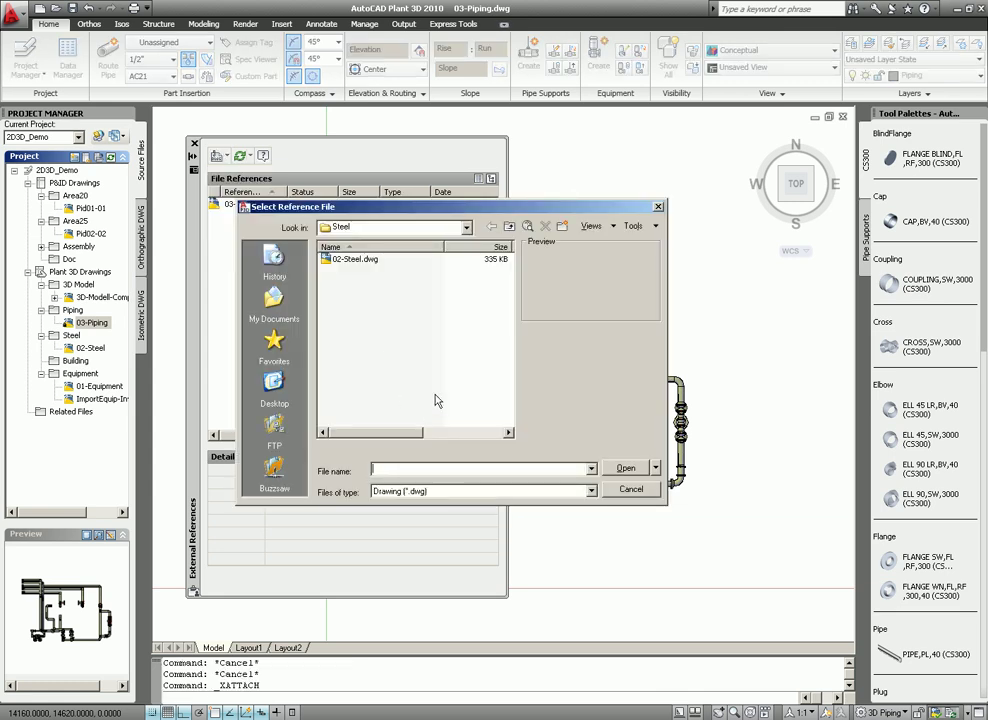
pyautogui.click(350, 260)
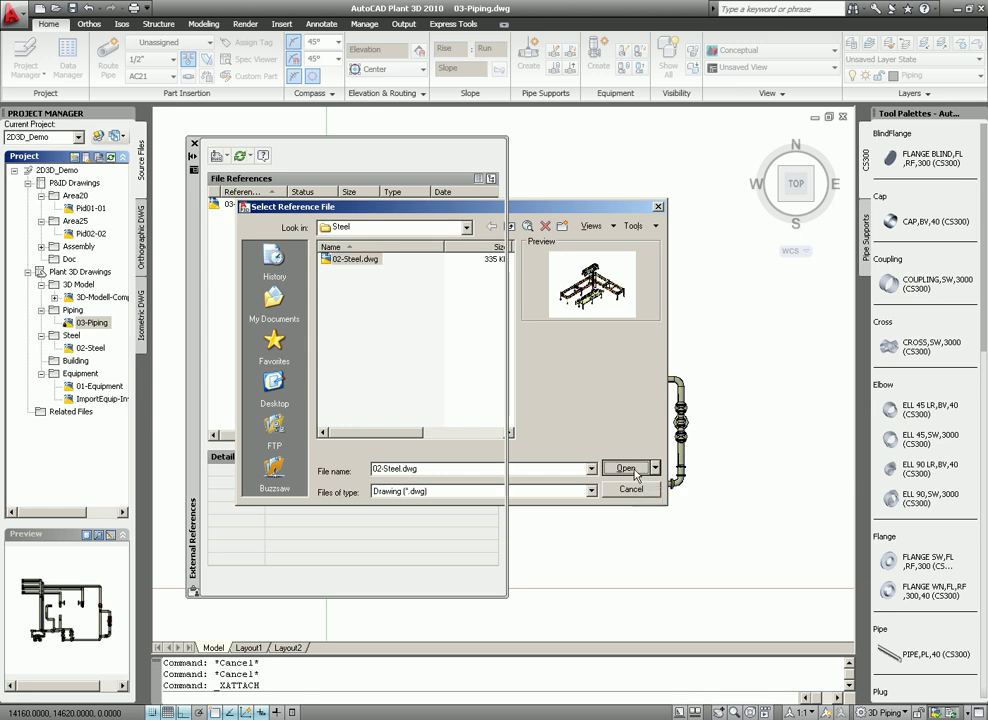
pyautogui.click(636, 476)
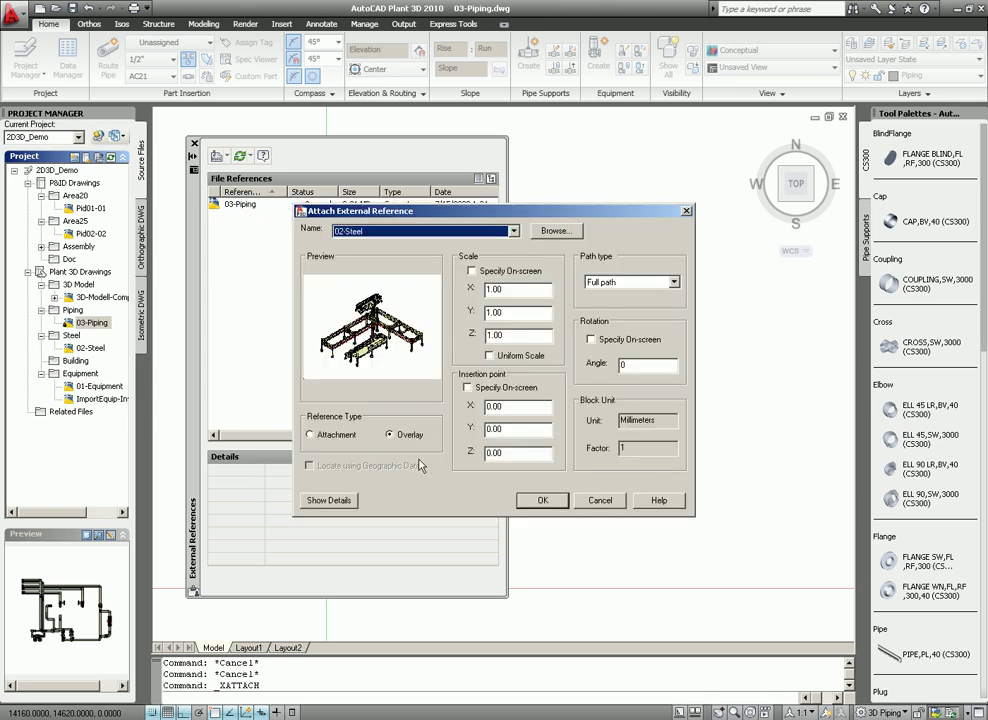
pyautogui.click(543, 501)
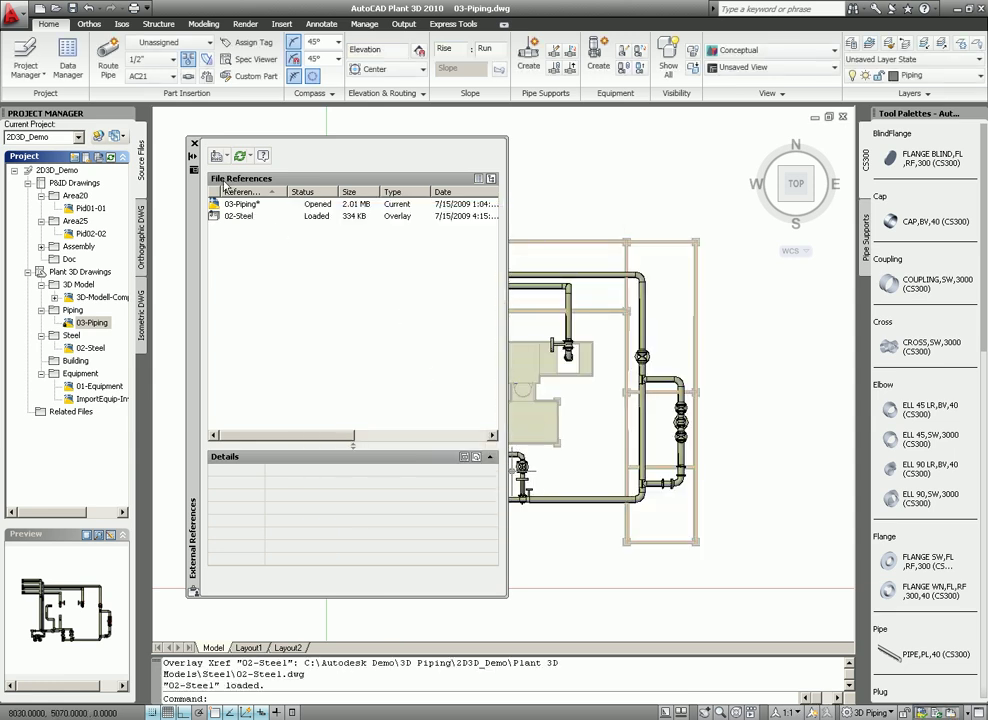
# Attach Equipment-01.dwg from the Plant 3D Models folder as an overlay reference
pyautogui.click(227, 158)
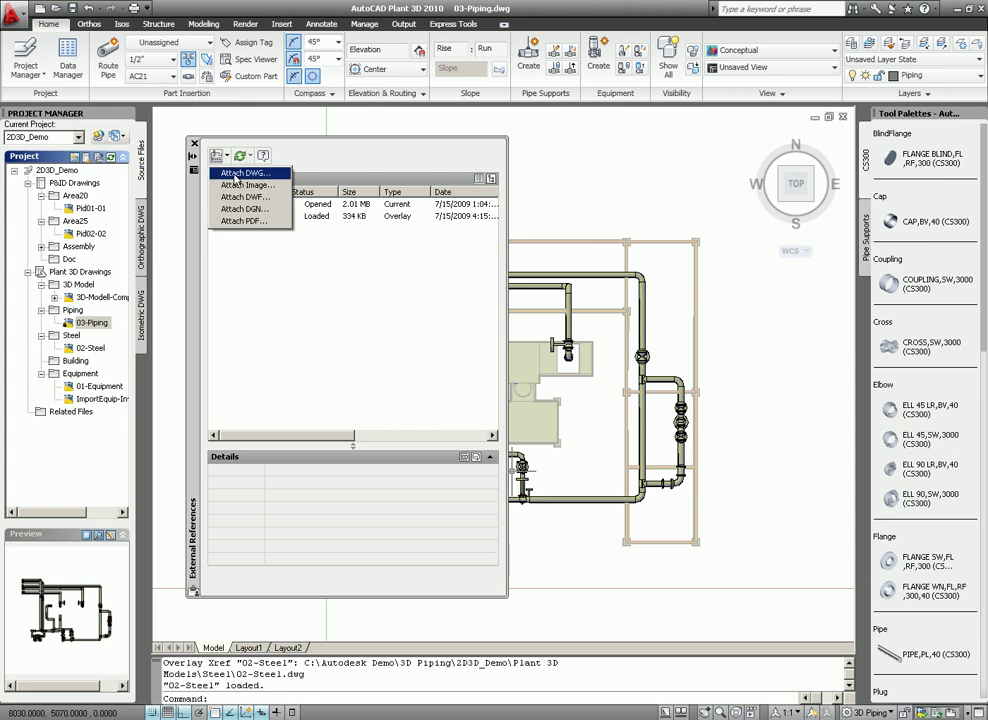
pyautogui.click(240, 173)
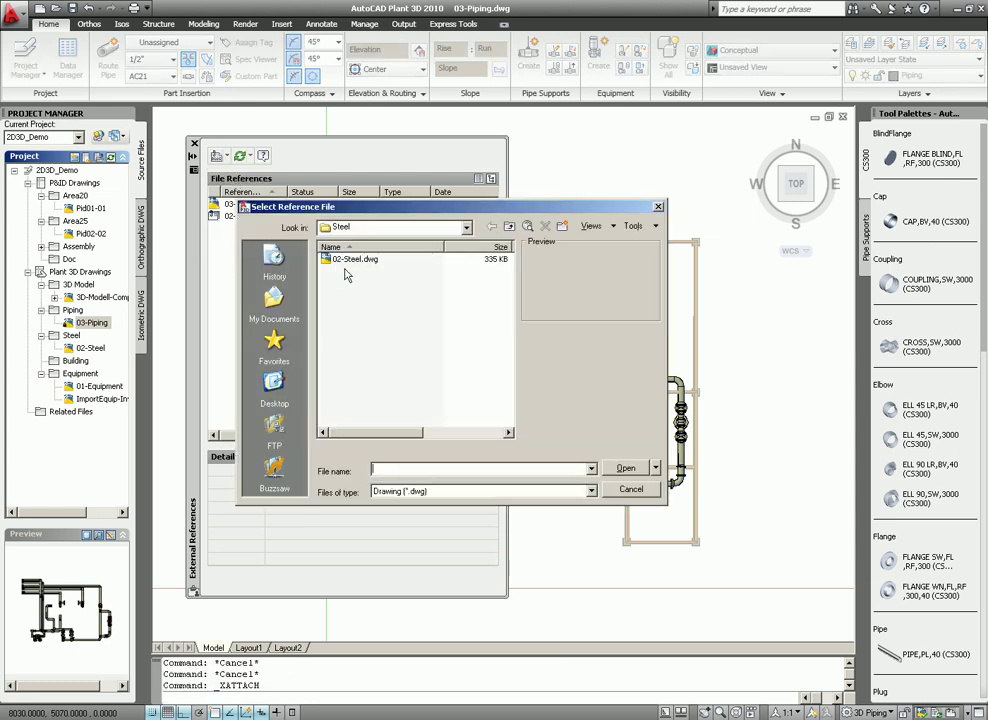
pyautogui.click(466, 228)
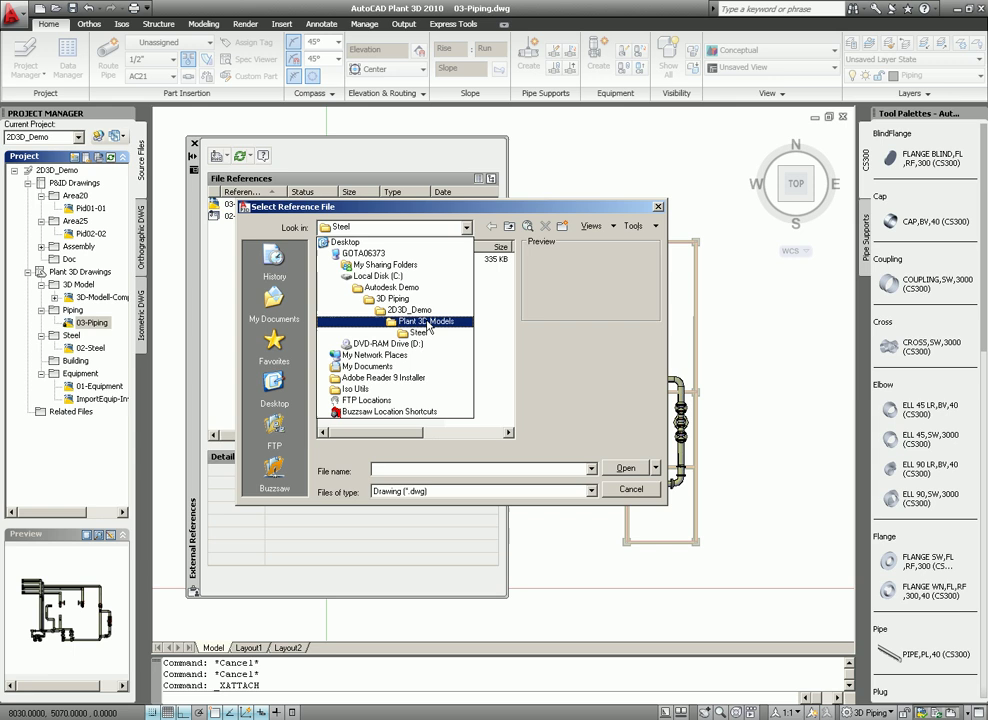
pyautogui.click(415, 320)
pyautogui.click(356, 332)
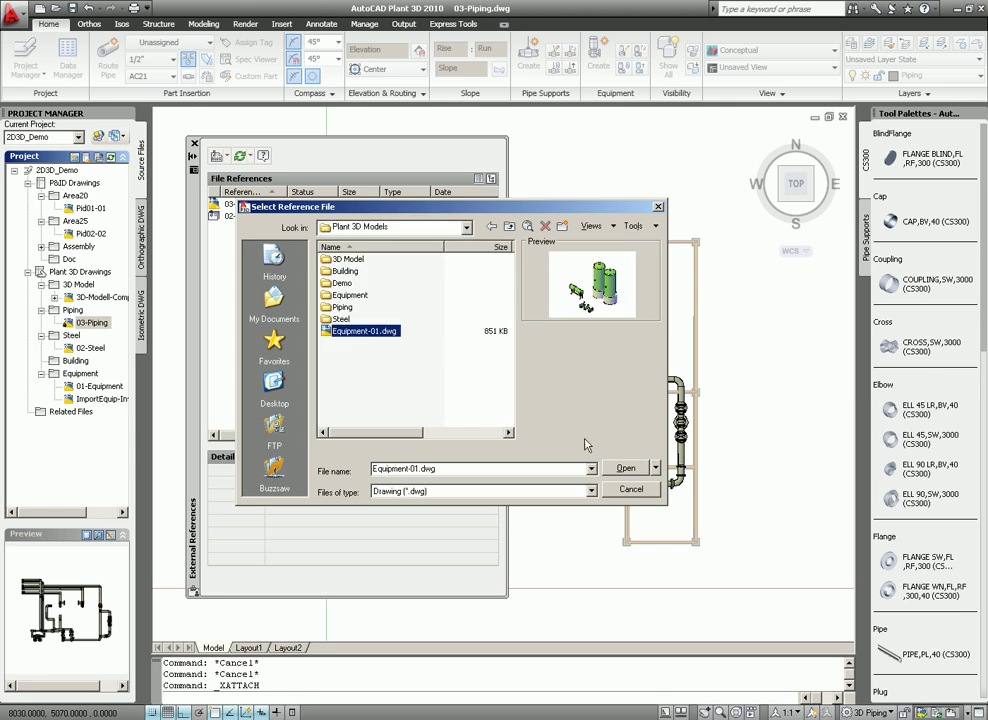
pyautogui.click(623, 470)
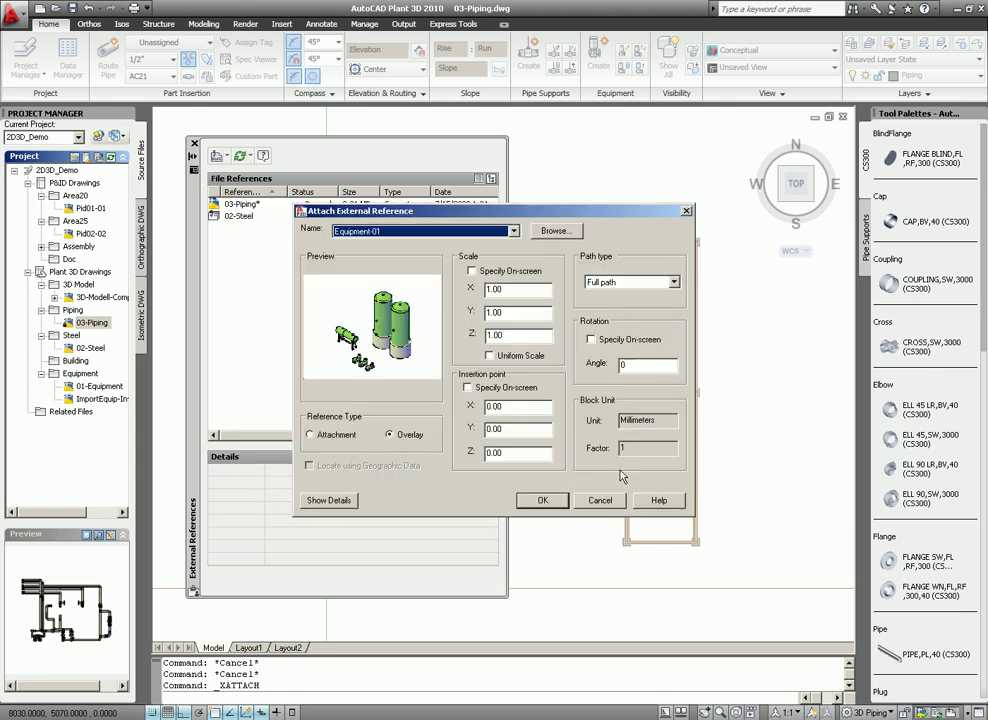
pyautogui.click(545, 501)
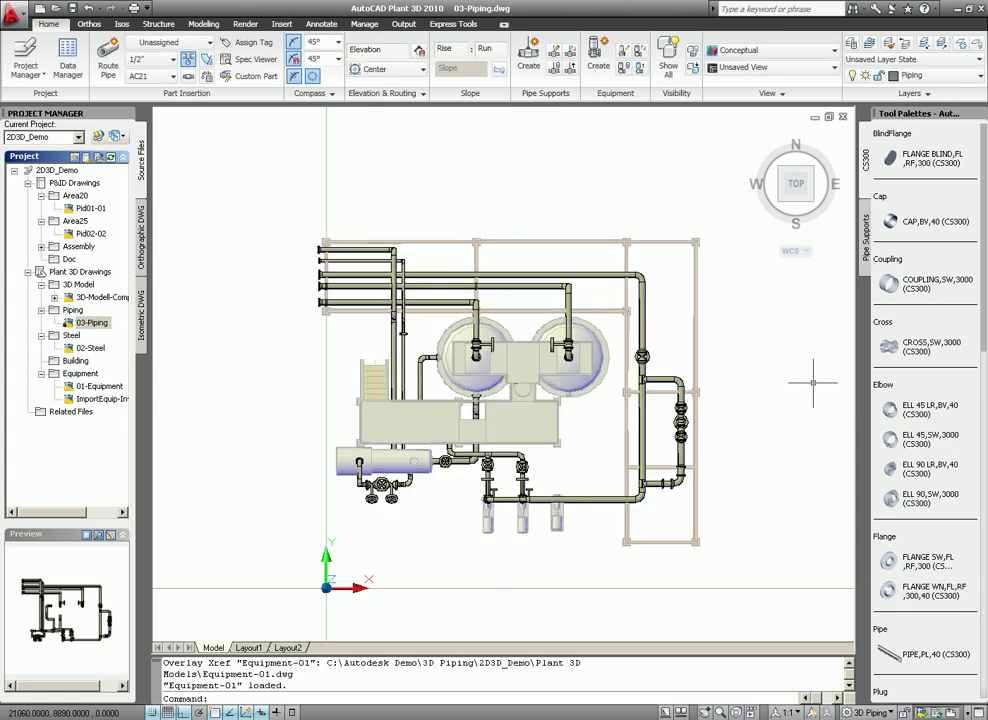
# Switch to SE isometric, orbit, and zoom-window onto the vessels, platform and drum
pyautogui.click(812, 200)
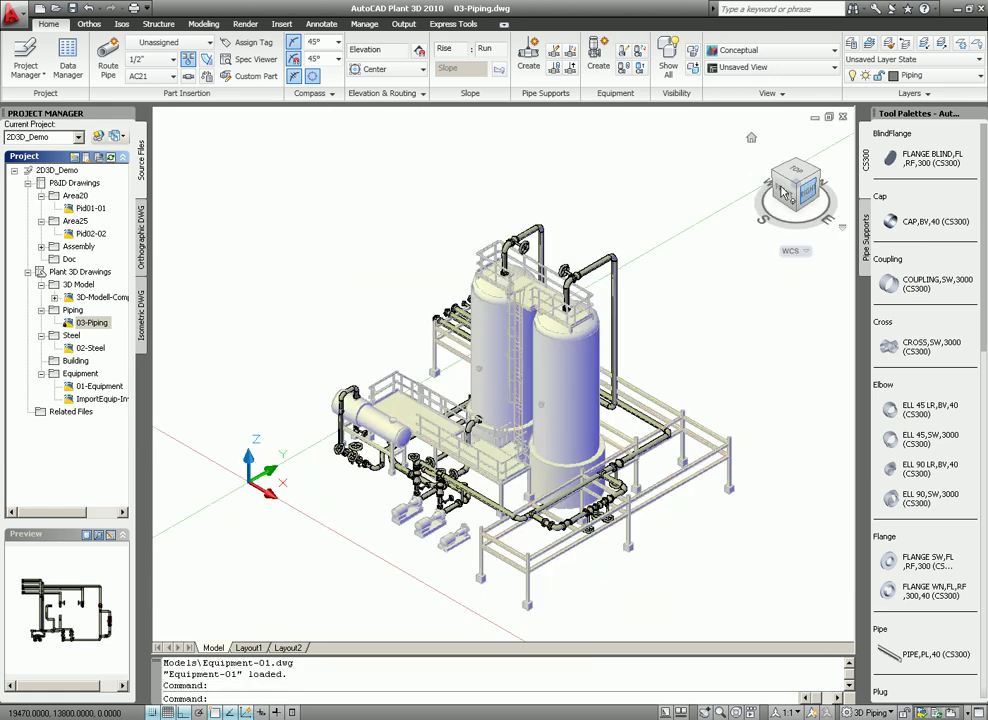
pyautogui.keyDown('shift'); pyautogui.moveTo(694, 378); pyautogui.dragTo(657, 440, button='middle'); pyautogui.keyUp('shift')
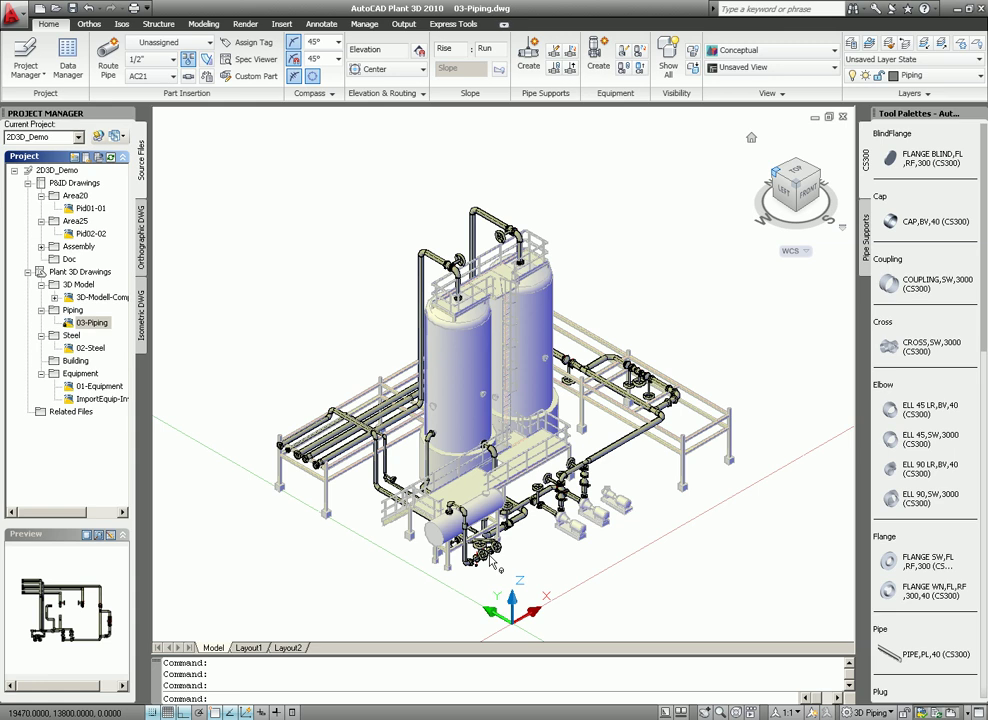
pyautogui.write('z')
pyautogui.press('Return')
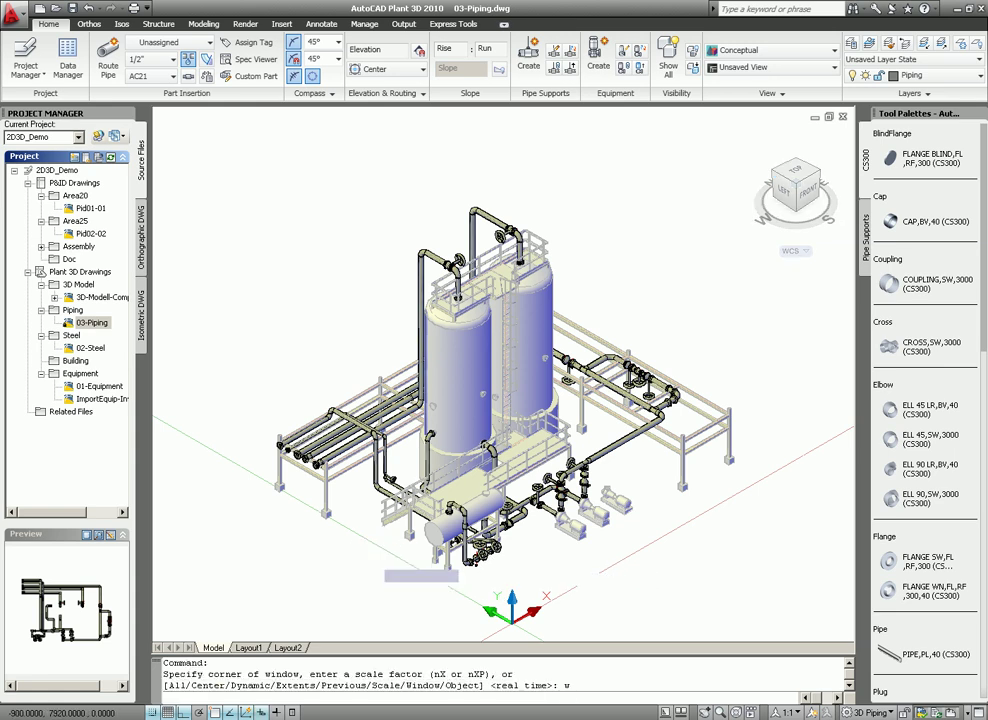
pyautogui.write('w')
pyautogui.press('Return')
pyautogui.click(355, 566)
pyautogui.click(533, 392)
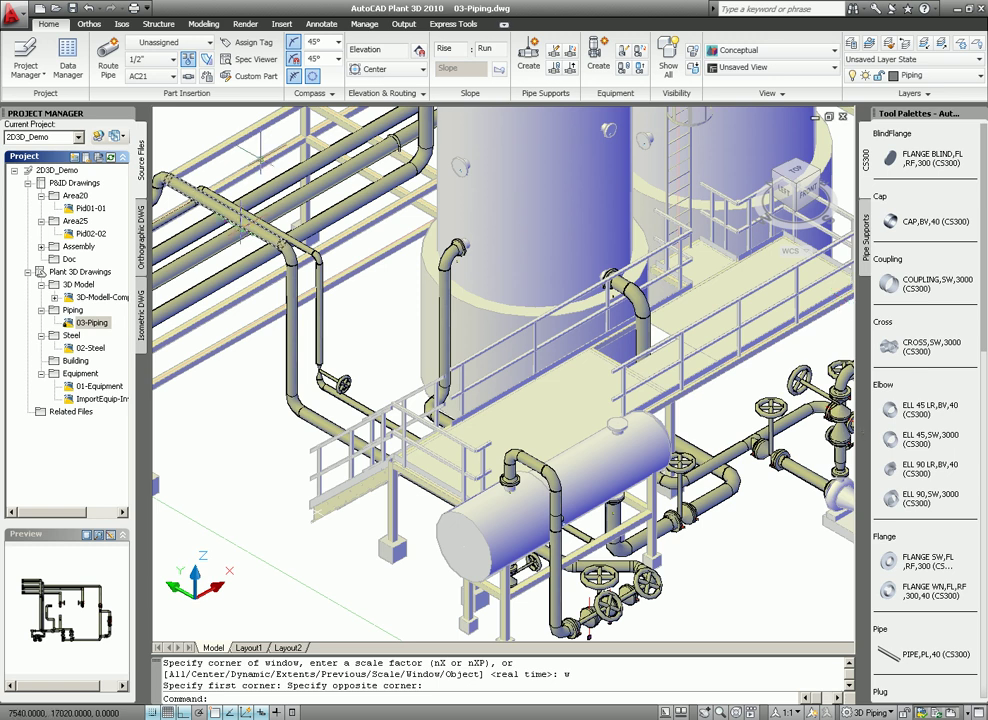
# In the Spec Viewer, create a tool palette from the AC21 spec sheet
pyautogui.click(255, 62)
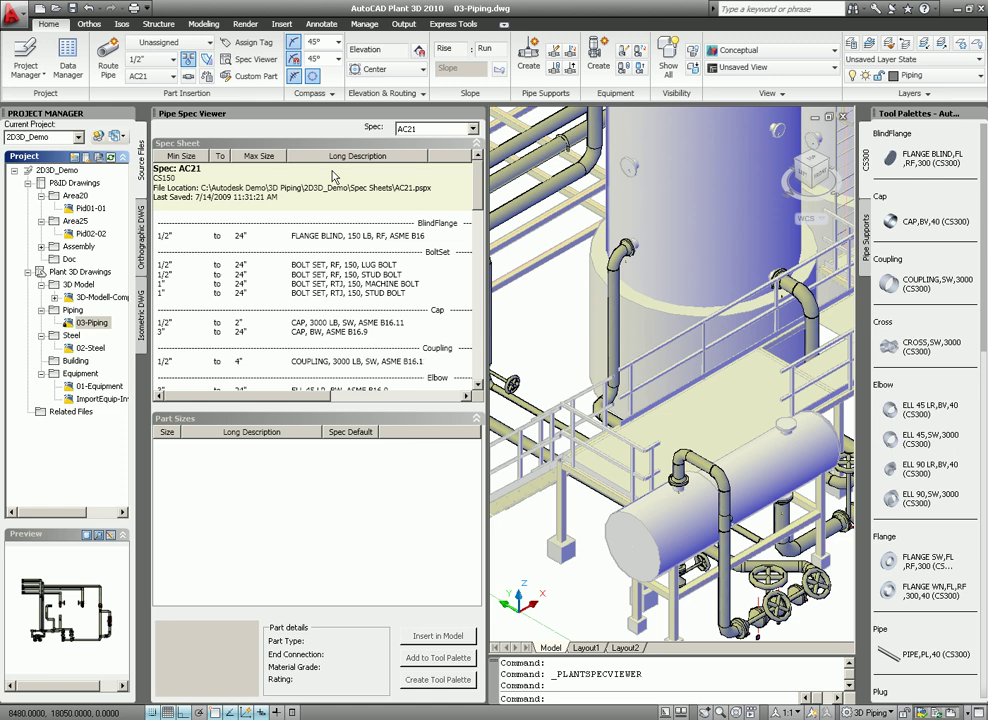
pyautogui.click(473, 129)
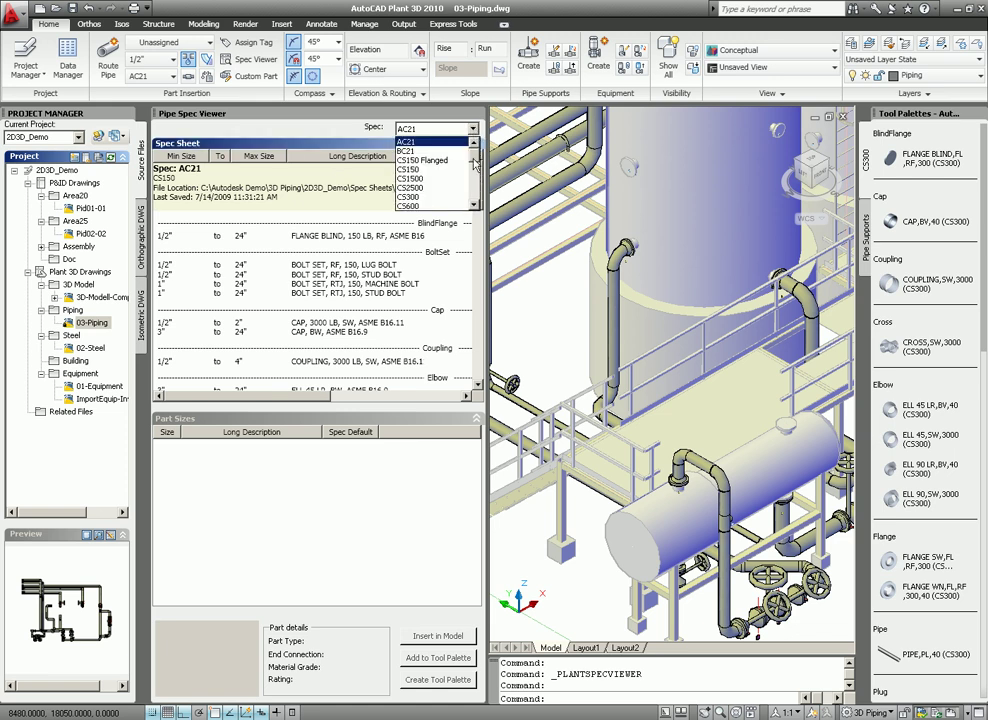
pyautogui.click(439, 143)
pyautogui.click(271, 199)
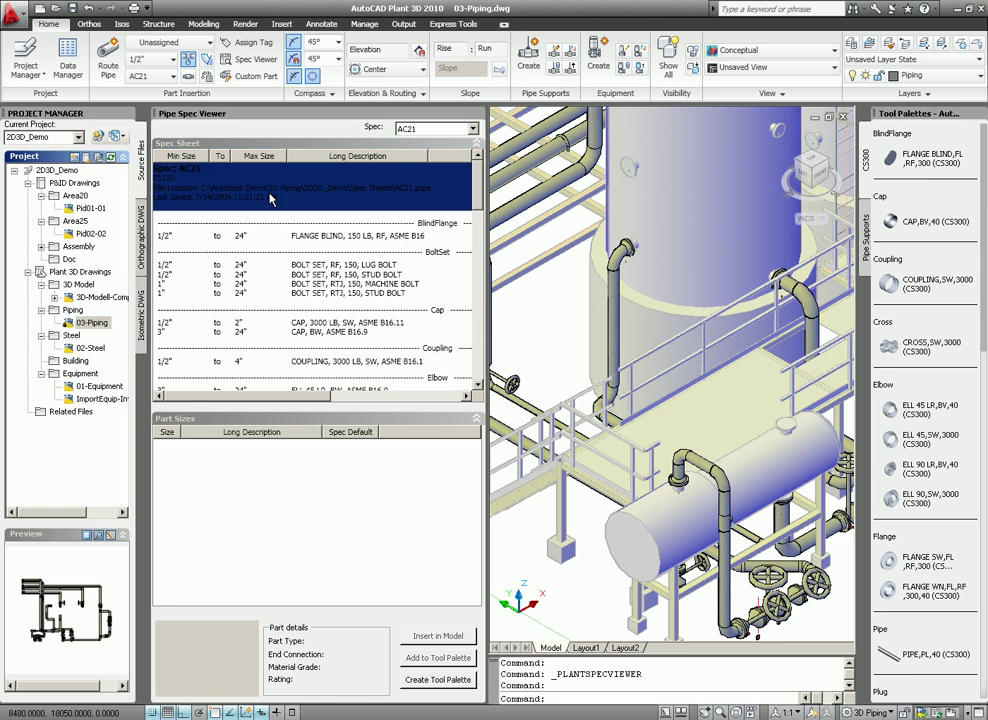
pyautogui.click(424, 682)
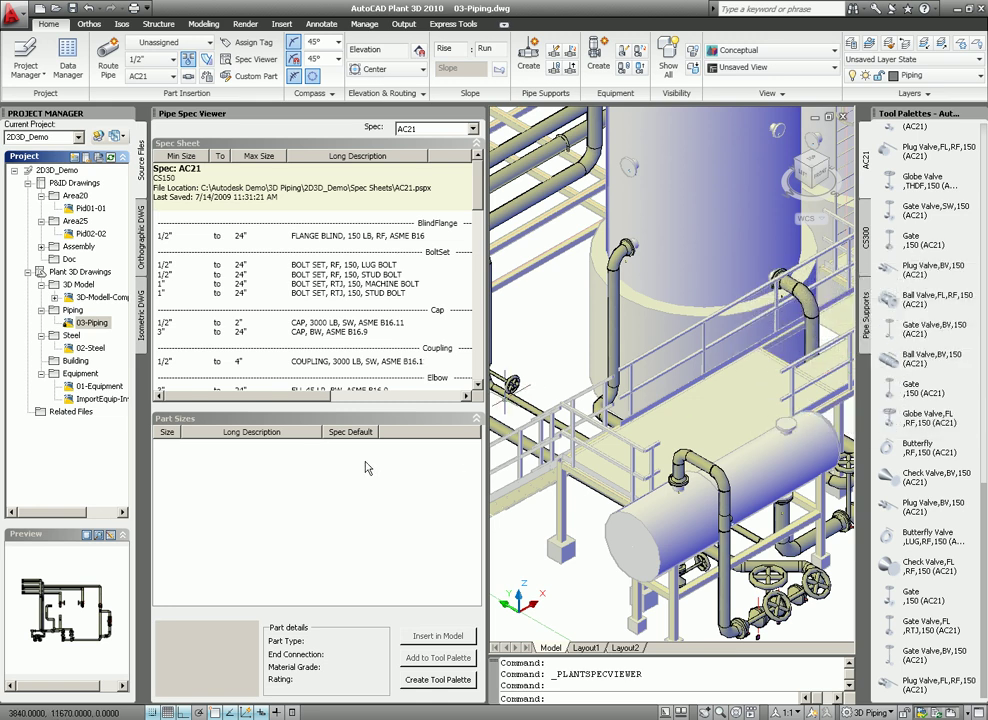
# Create a BC21 tool palette, close the Spec Viewer and show the AC21 palette
pyautogui.click(470, 129)
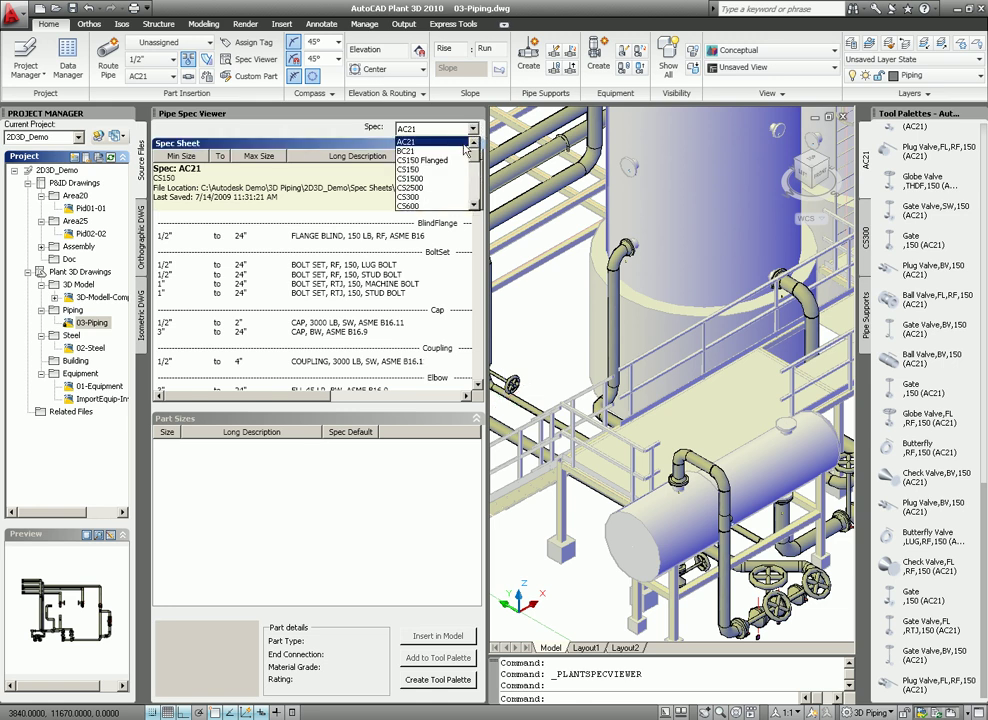
pyautogui.click(461, 152)
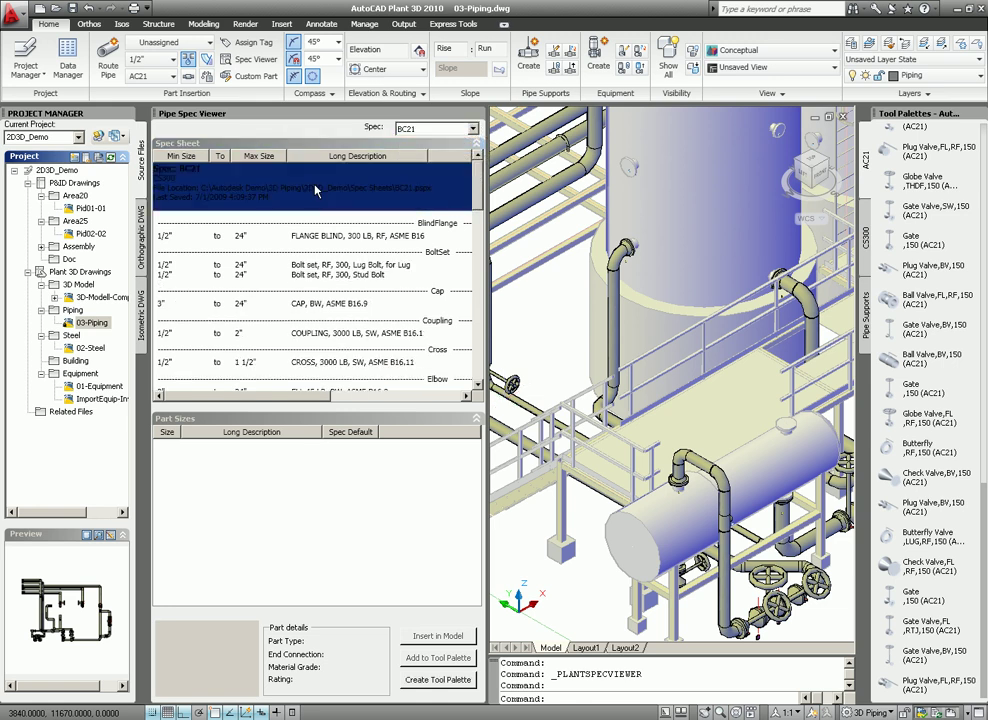
pyautogui.click(446, 686)
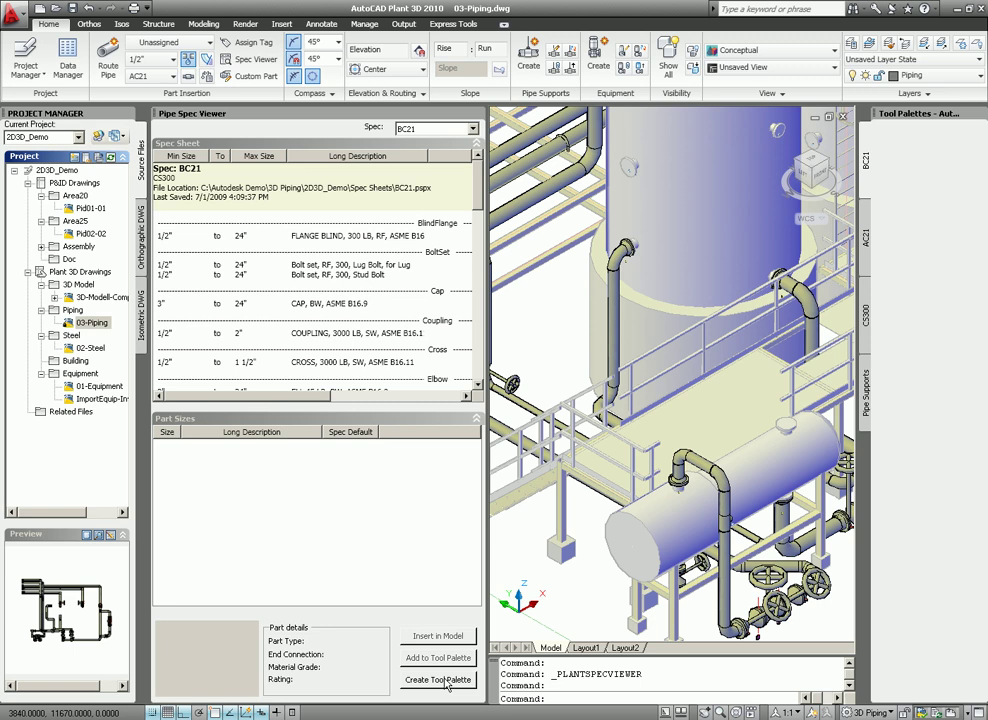
pyautogui.click(476, 116)
pyautogui.click(868, 256)
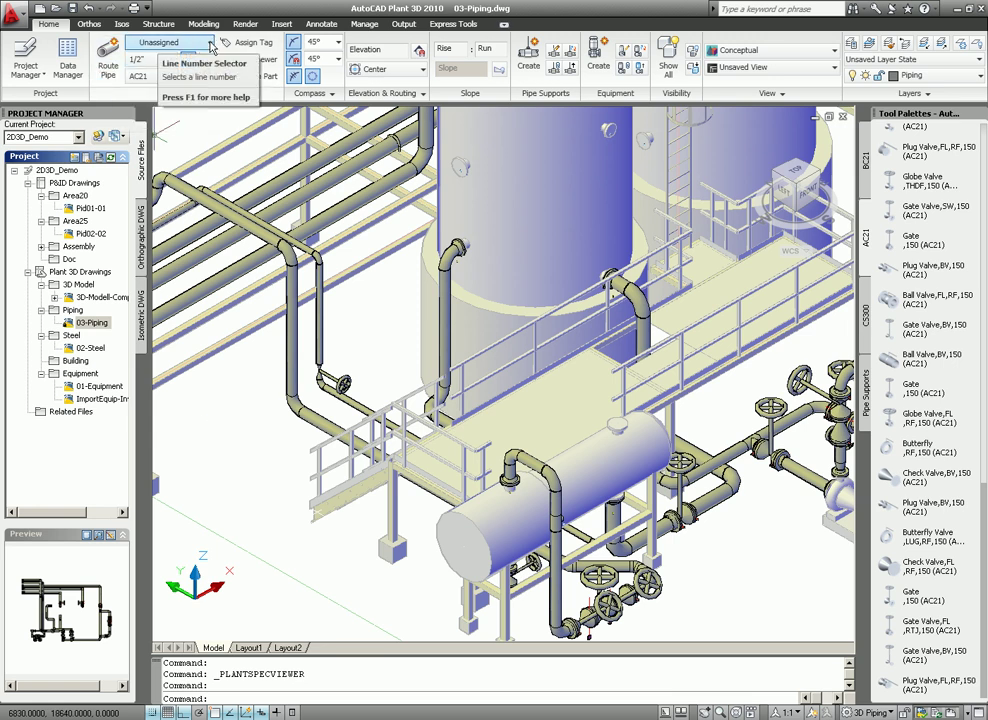
# Show all line numbers and pick P&ID line 5544 to route a new pipe
pyautogui.click(211, 46)
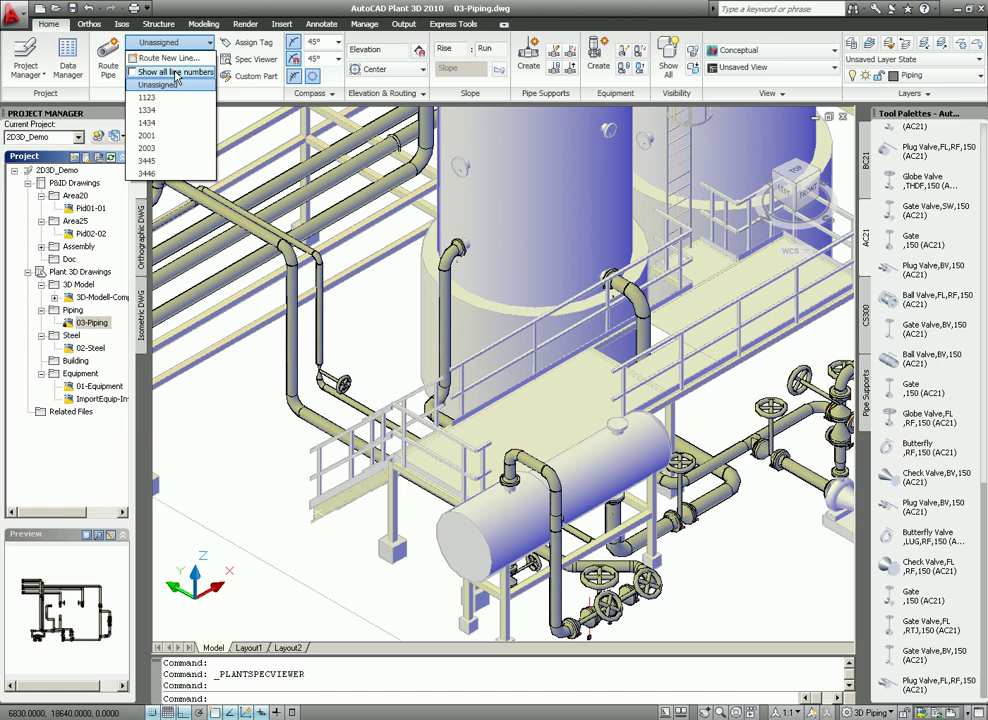
pyautogui.click(176, 73)
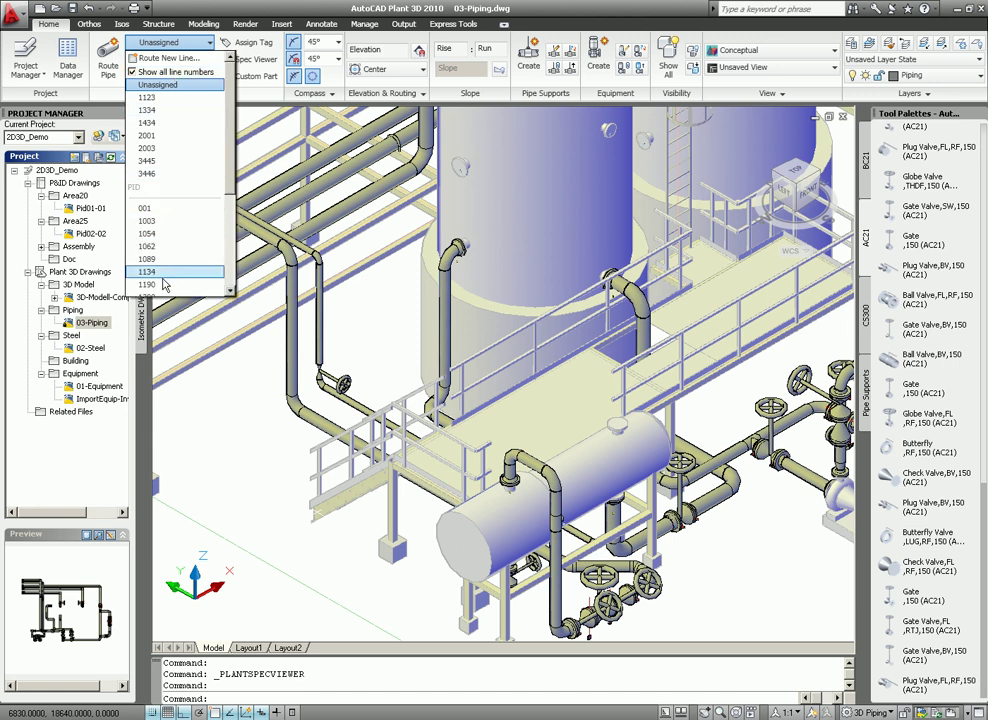
pyautogui.scroll(-4, 231, 259)
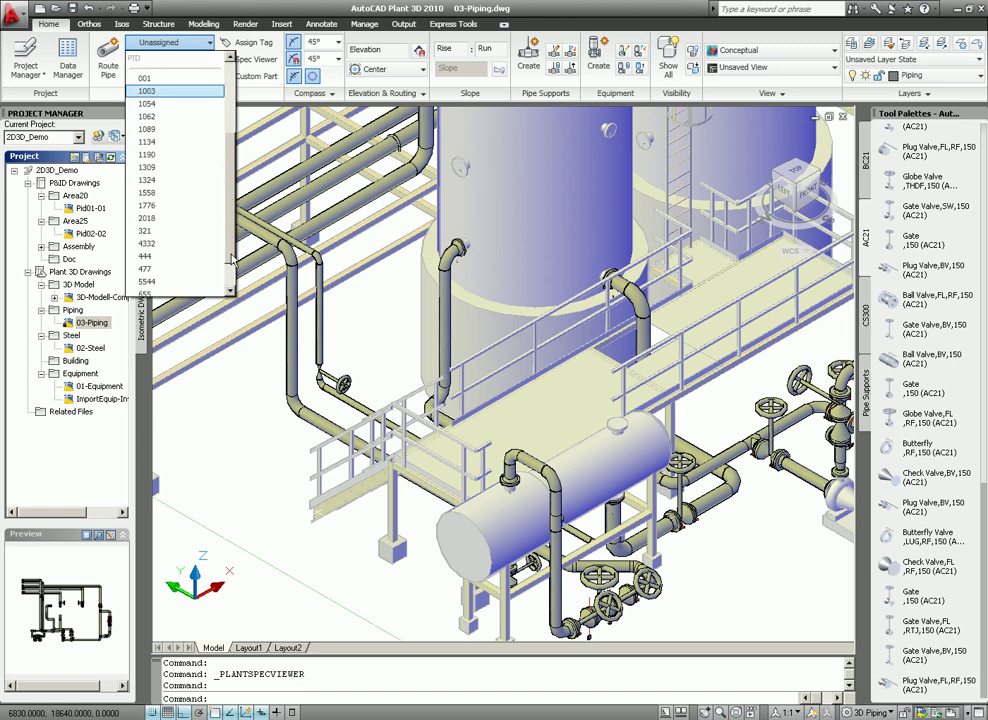
pyautogui.scroll(-2, 231, 259)
pyautogui.scroll(8, 233, 258)
pyautogui.scroll(-5, 236, 257)
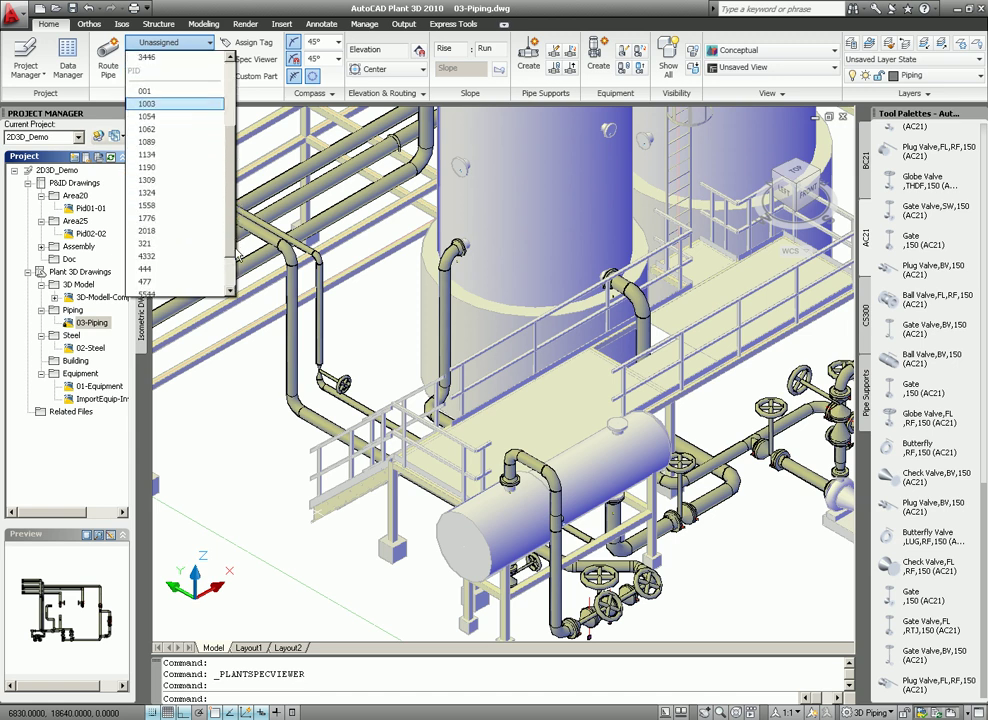
pyautogui.scroll(-3, 237, 258)
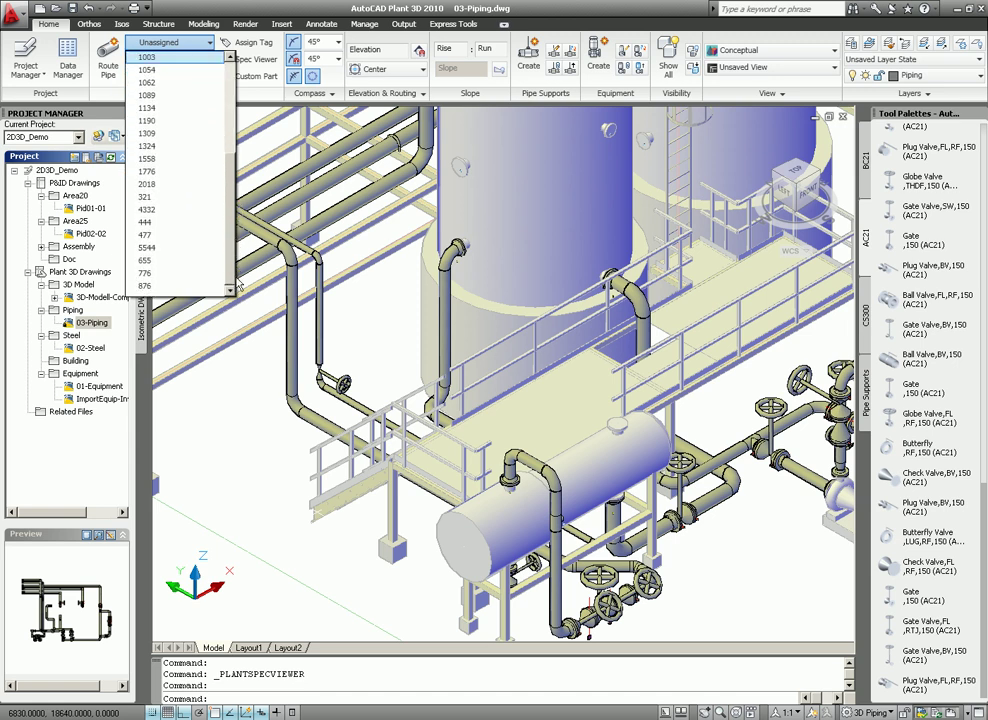
pyautogui.click(161, 248)
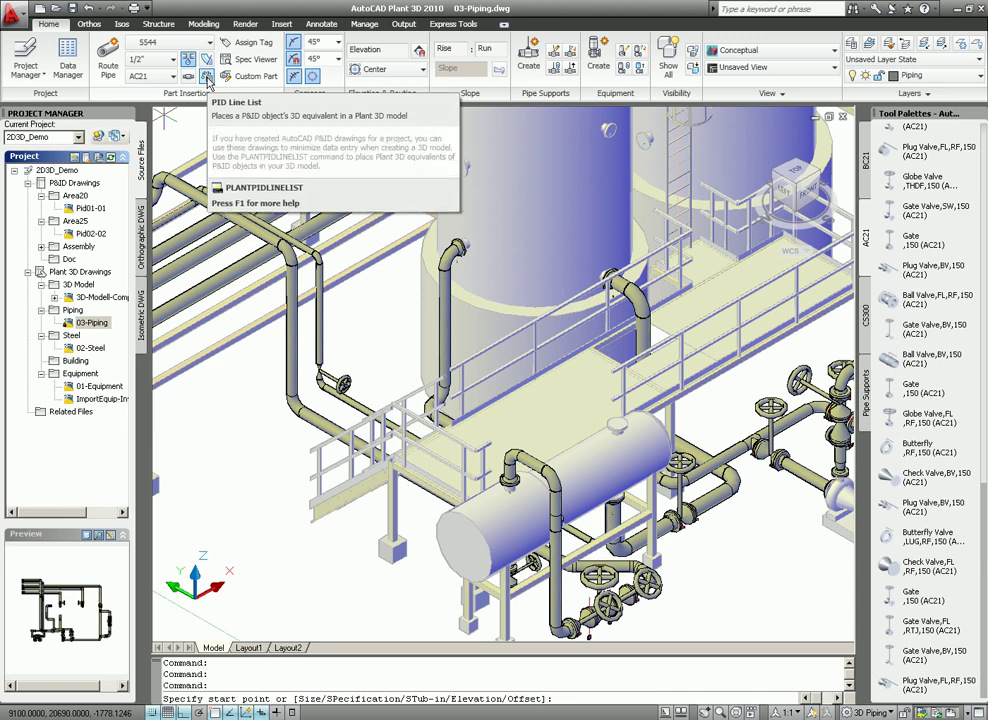
# In the P&ID Line List with filter 01, expand 5544 and select 6"-AC21-SO-5544
pyautogui.click(207, 80)
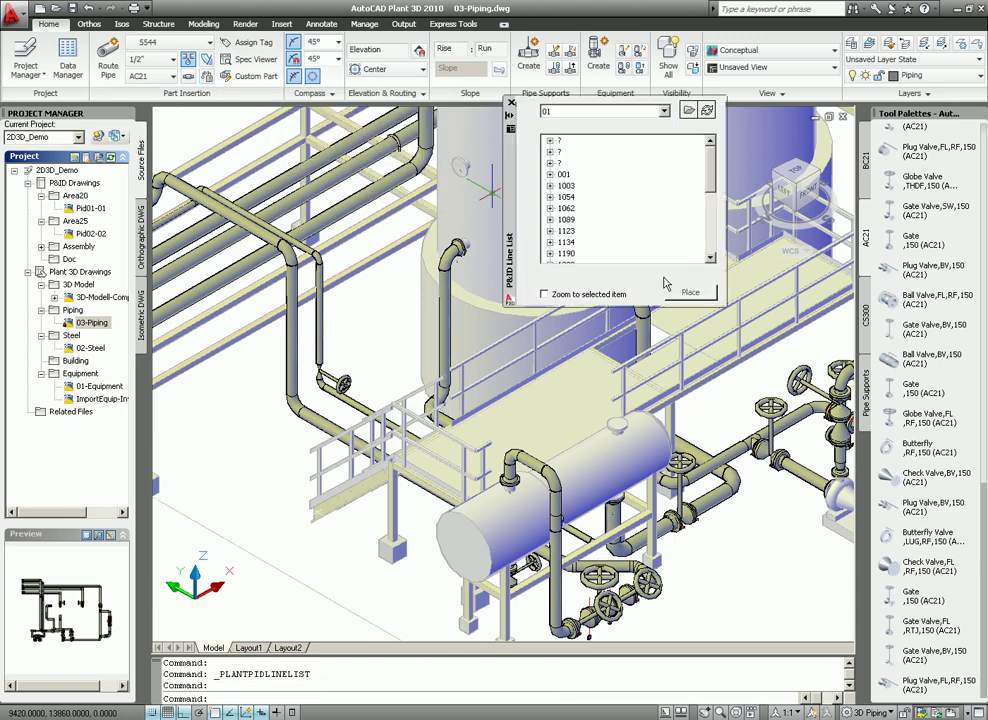
pyautogui.click(665, 112)
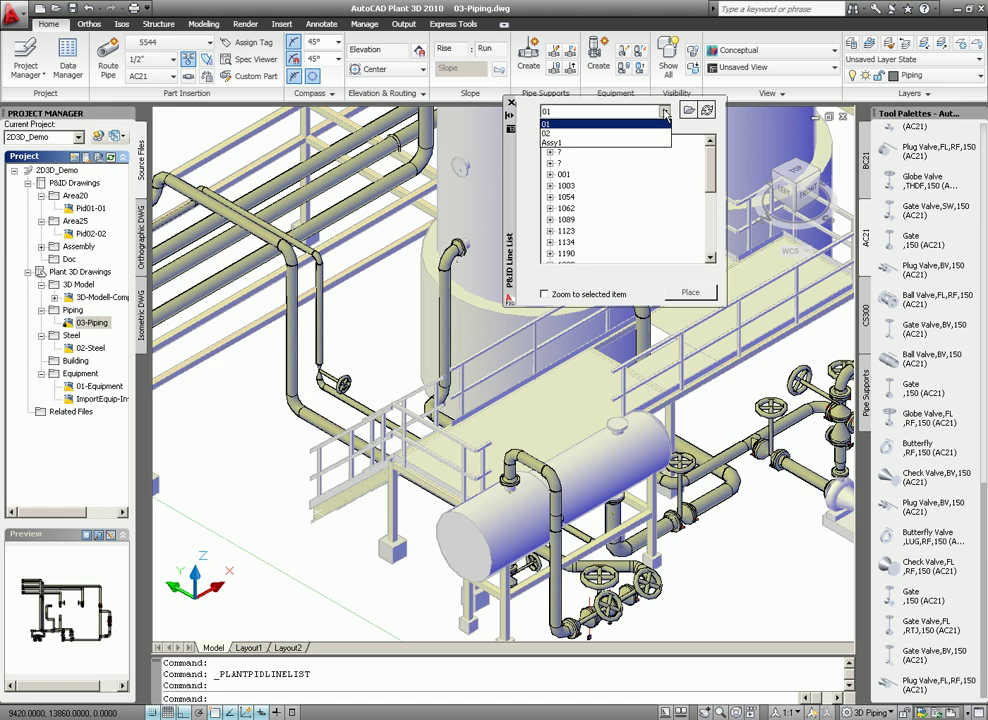
pyautogui.click(665, 113)
pyautogui.moveTo(716, 178); pyautogui.dragTo(712, 233)
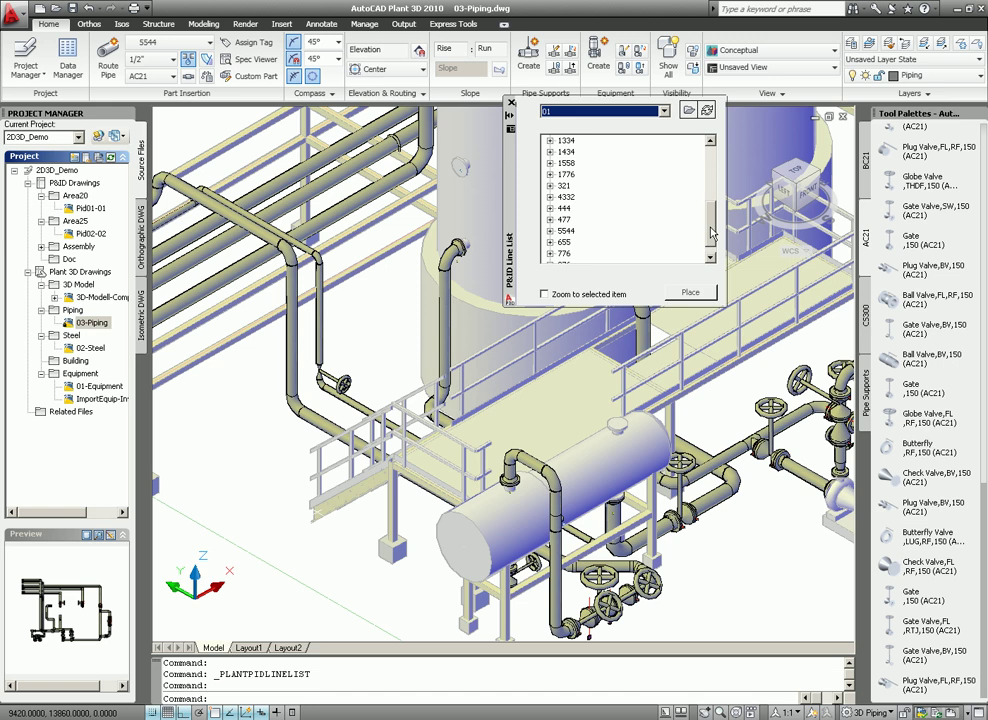
pyautogui.click(550, 232)
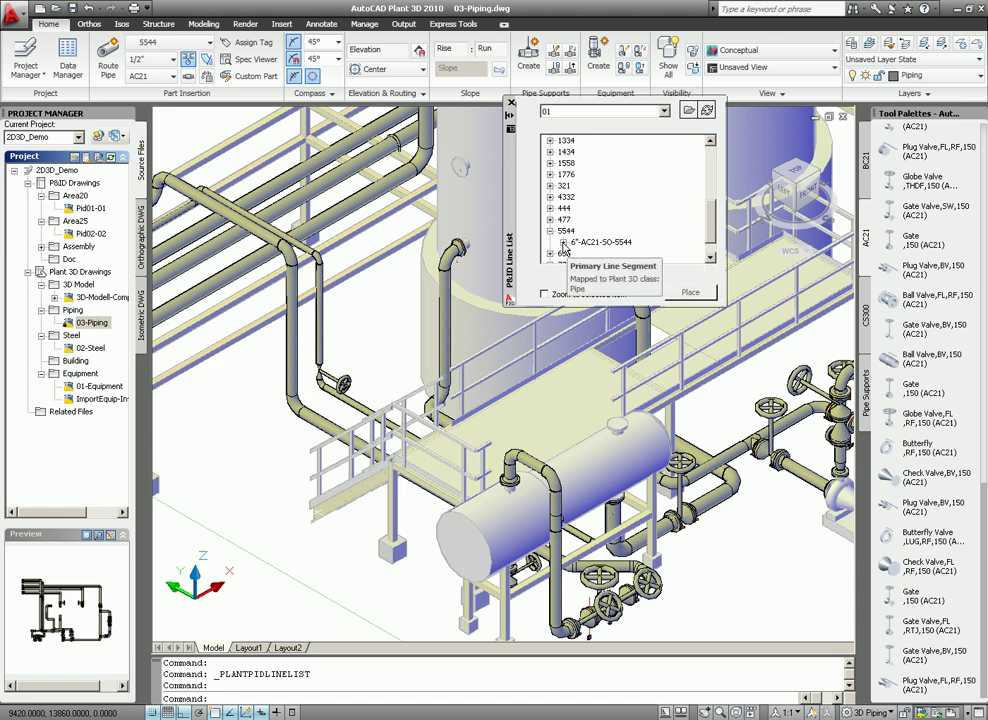
pyautogui.click(563, 243)
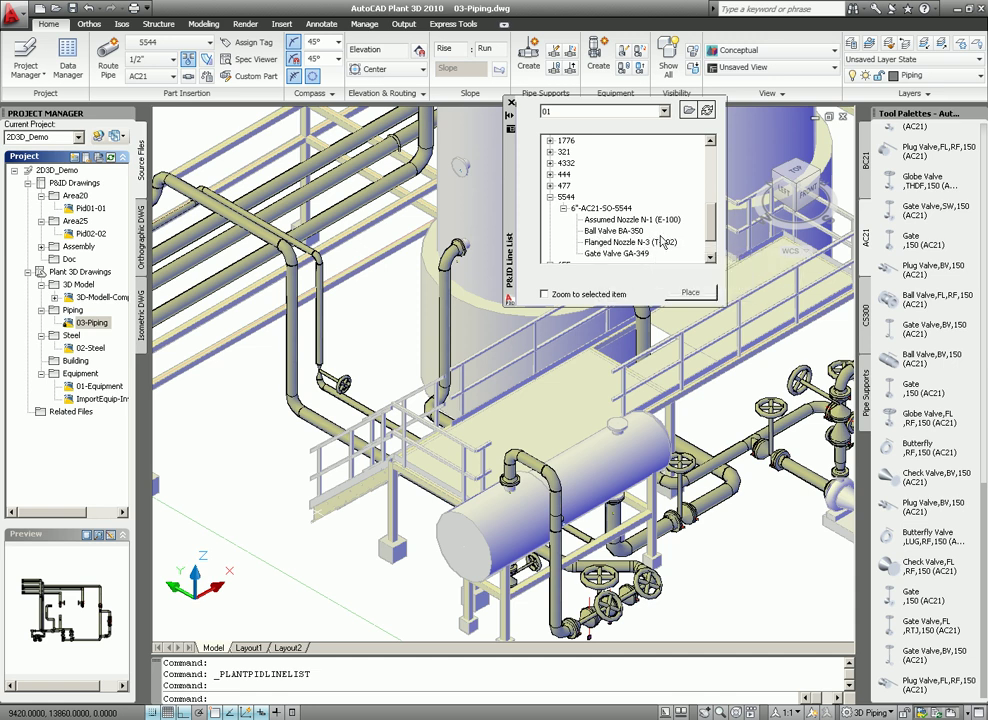
pyautogui.click(604, 209)
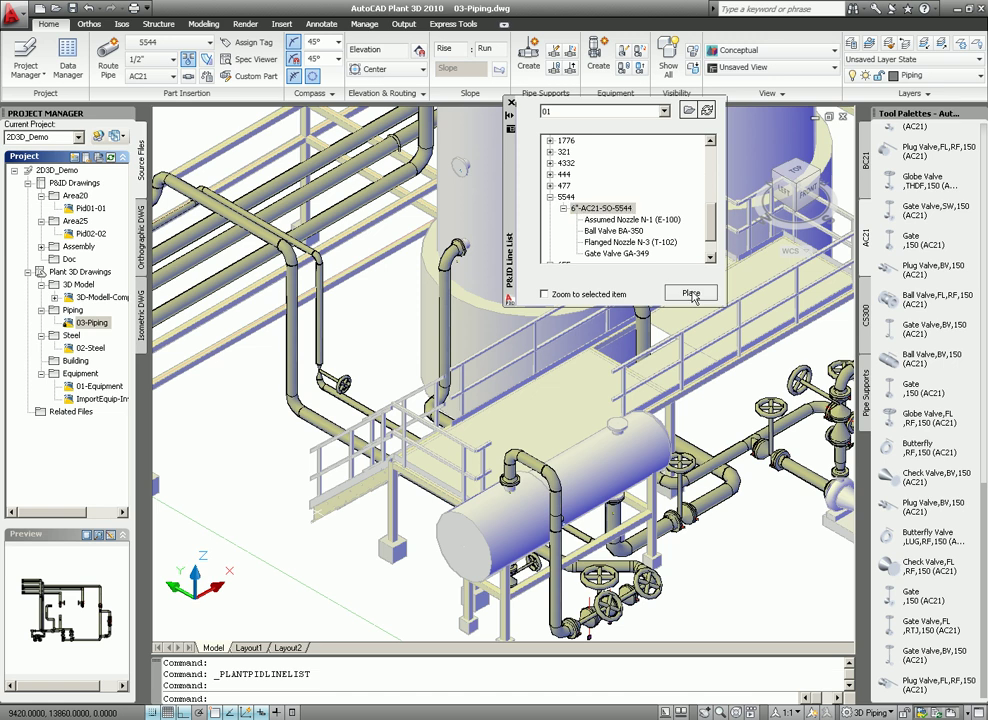
# Place 6"-AC21-SO-5544 as 6" AC21 pipe, node-snapped from the vessel nozzle to the tank nozzle
pyautogui.click(691, 293)
pyautogui.click(320, 302)
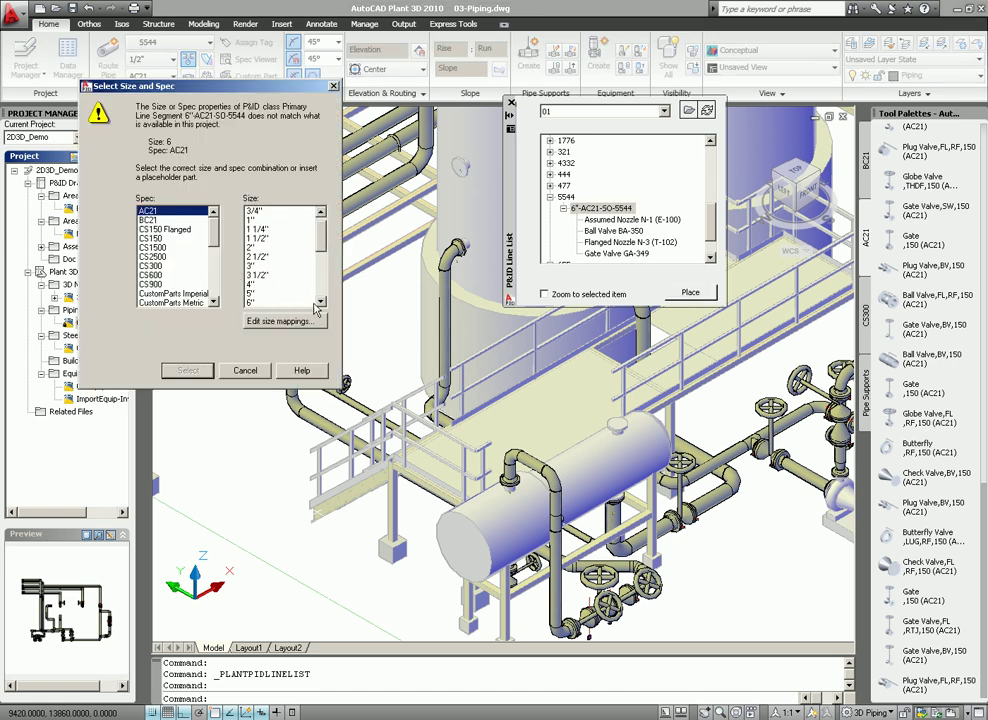
pyautogui.click(262, 302)
pyautogui.click(188, 371)
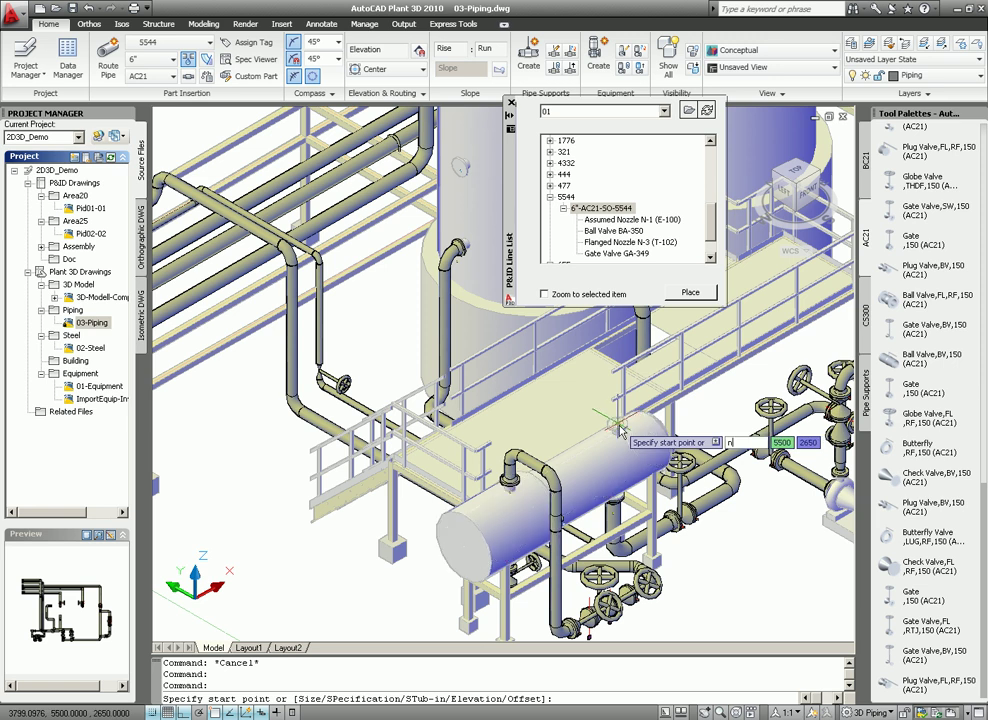
pyautogui.write('node')
pyautogui.press('Return')
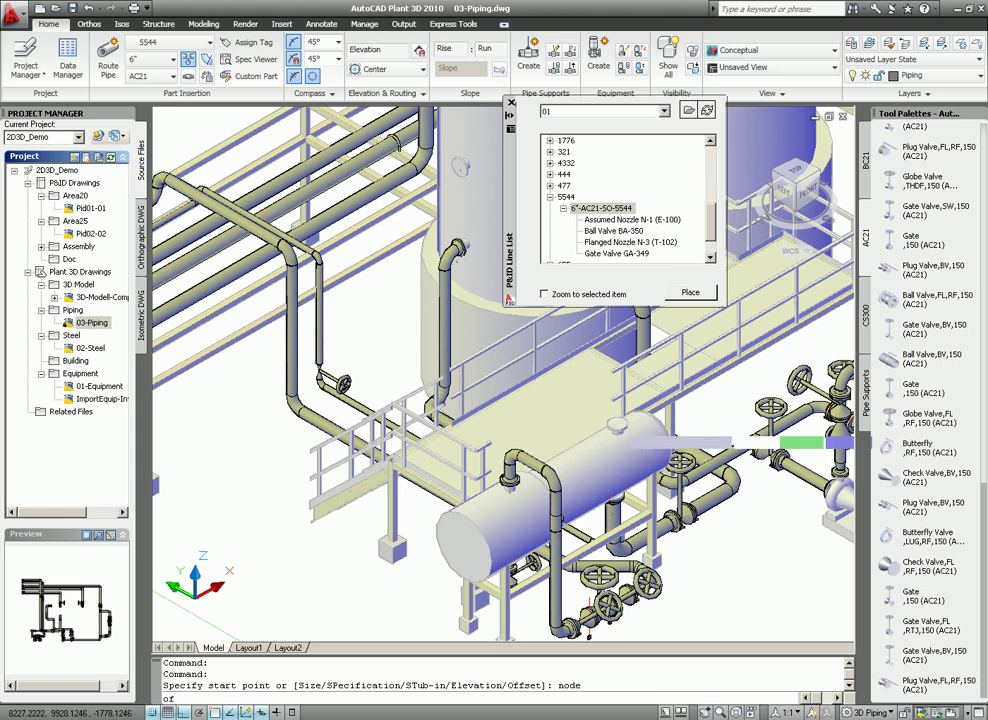
pyautogui.click(500, 362)
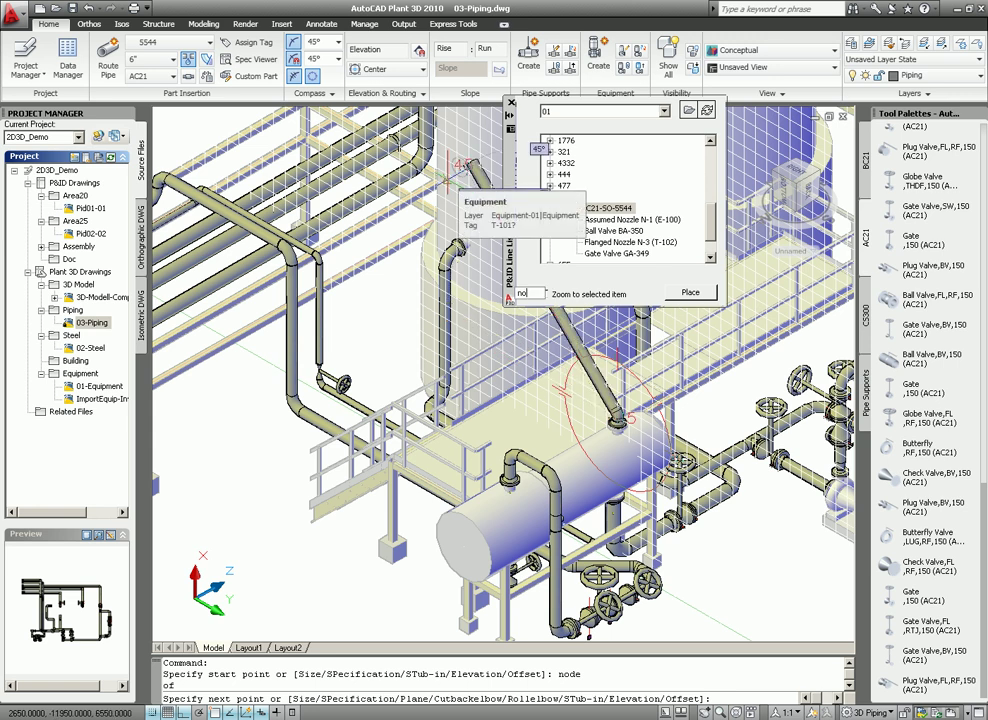
pyautogui.write('node')
pyautogui.press('Return')
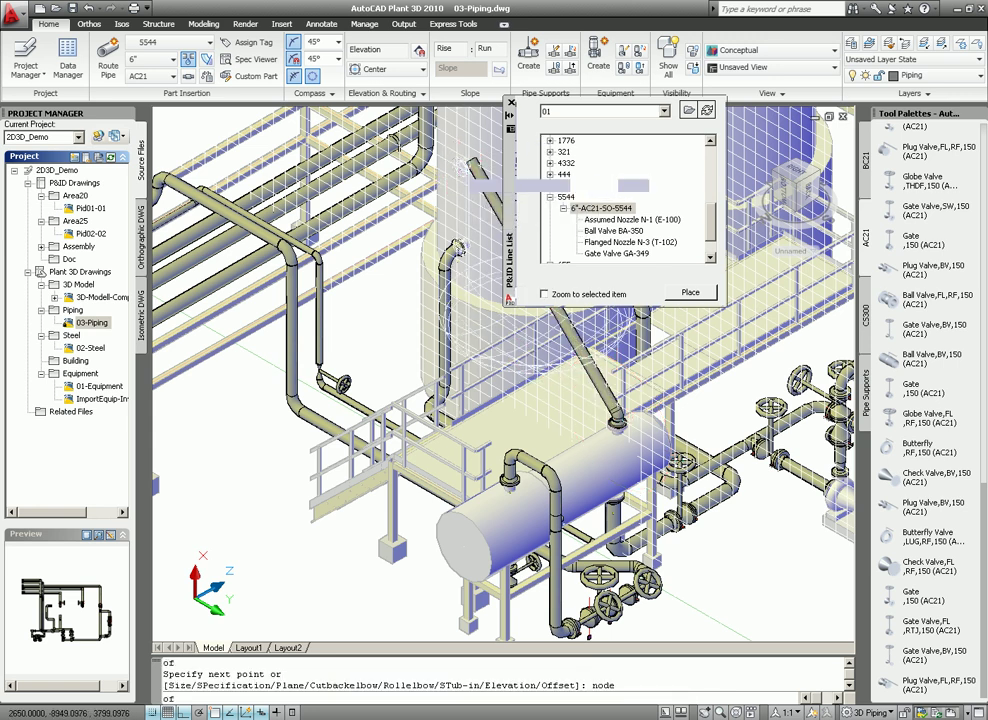
pyautogui.click(459, 166)
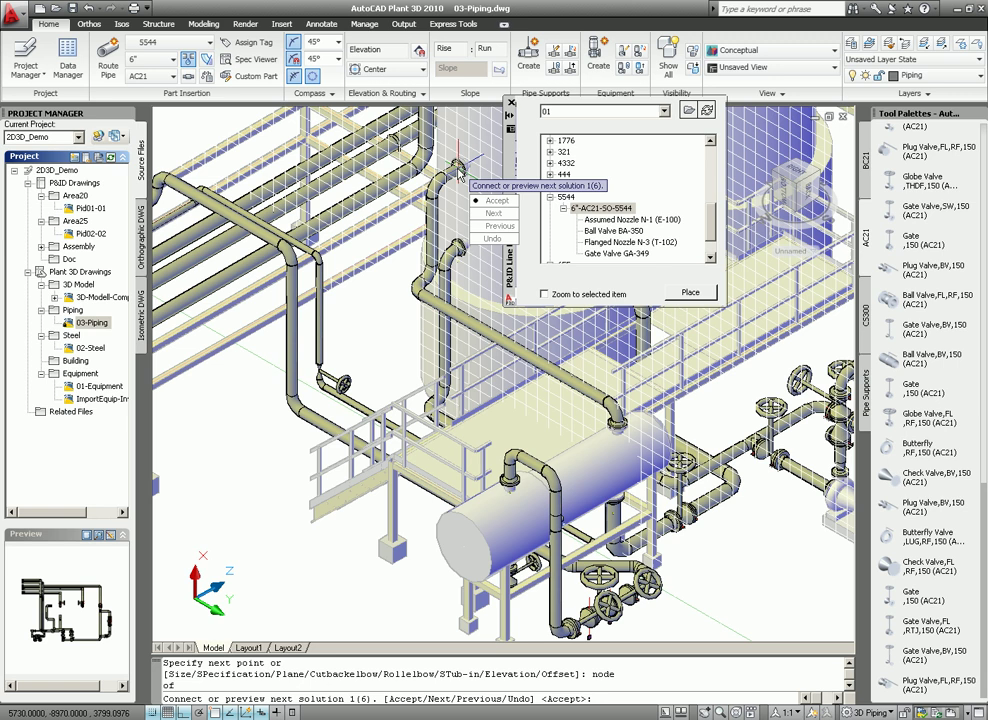
# Cycle through the routing solutions and accept the chosen pipe route
pyautogui.click(490, 213)
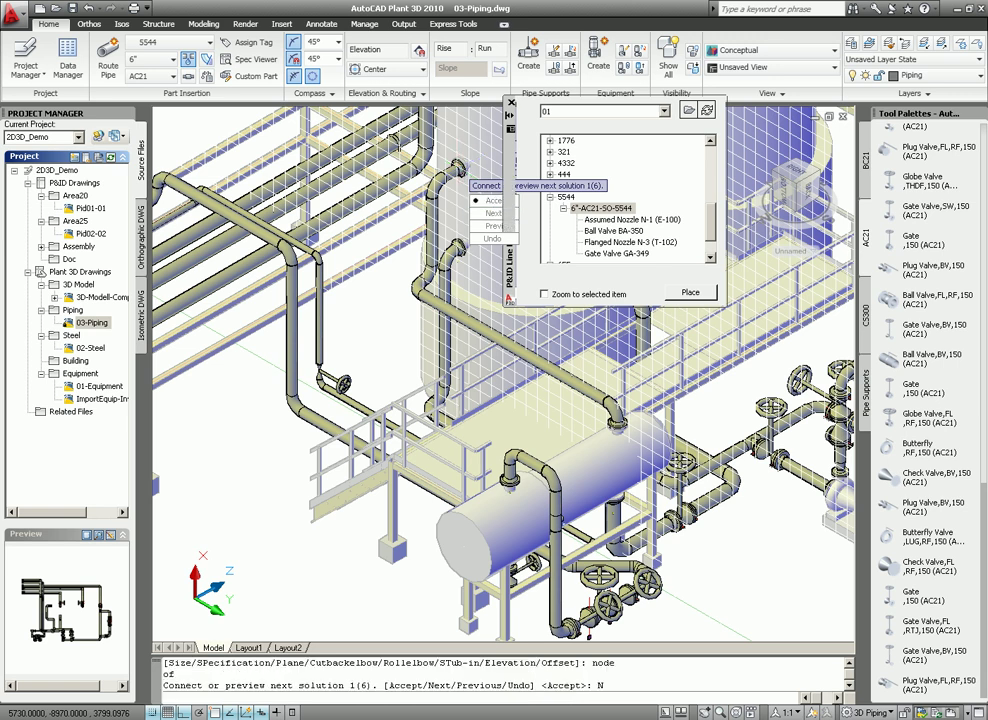
pyautogui.click(493, 213)
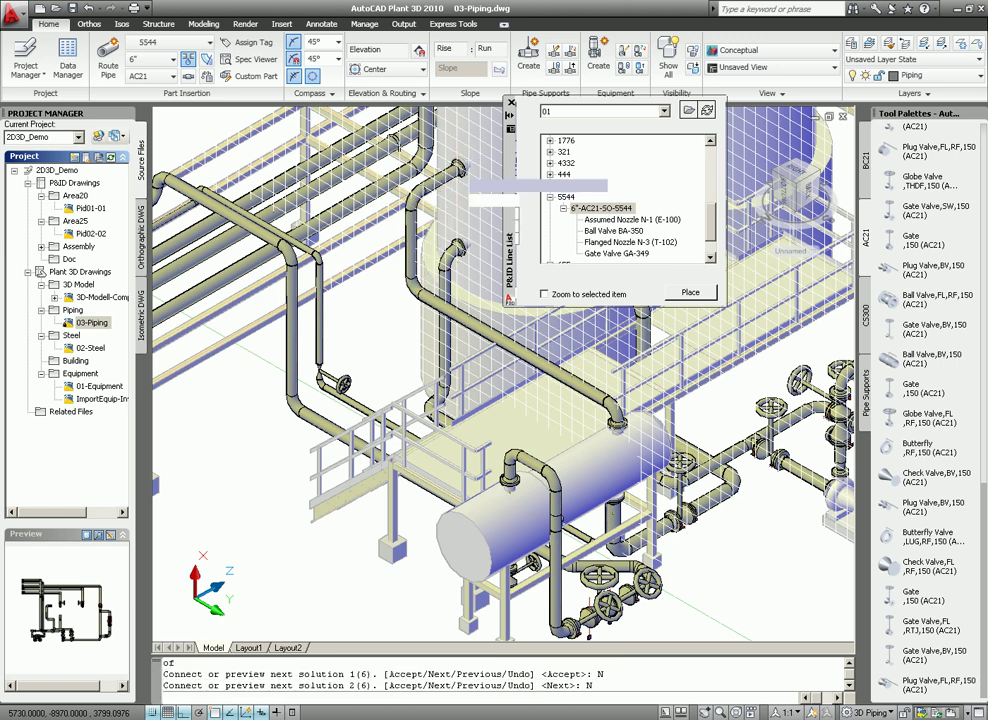
pyautogui.click(493, 213)
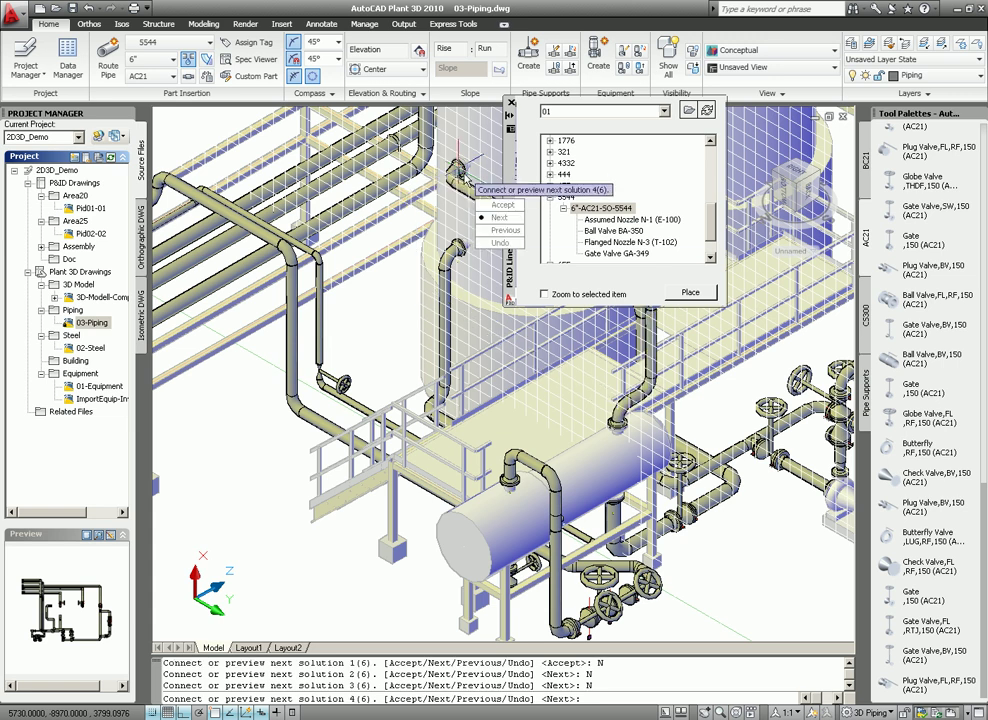
pyautogui.click(493, 217)
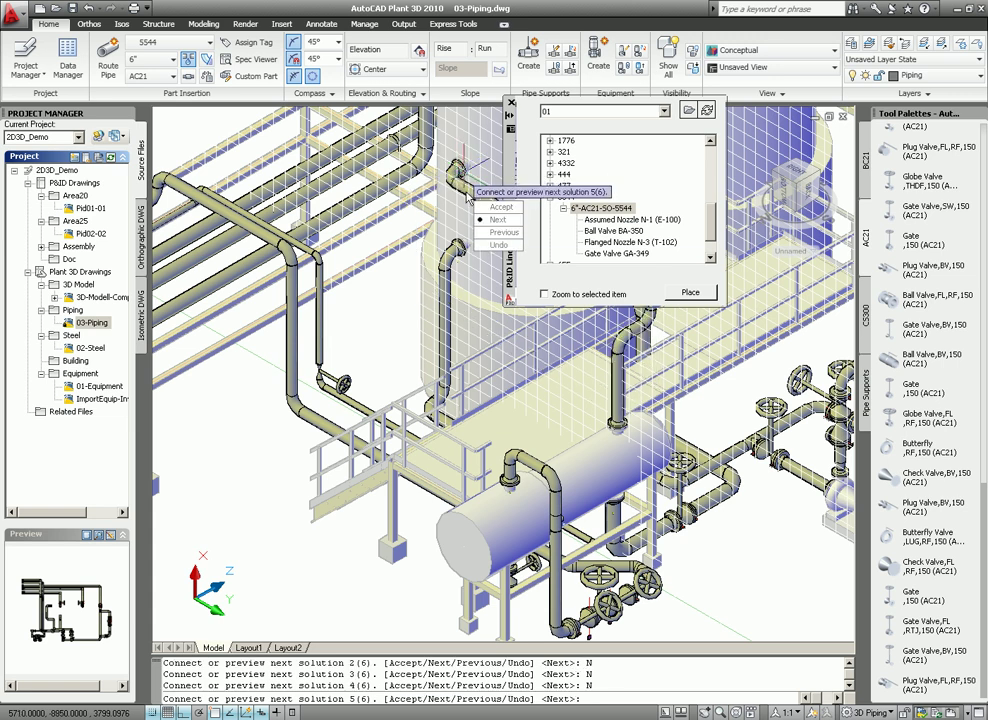
pyautogui.click(493, 220)
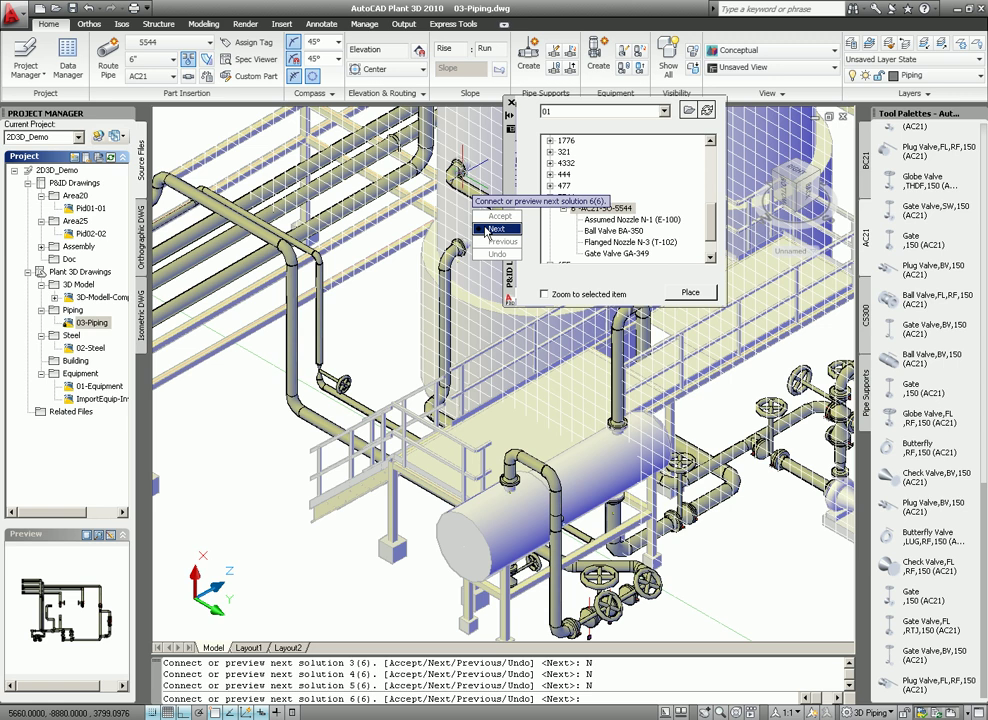
pyautogui.click(490, 228)
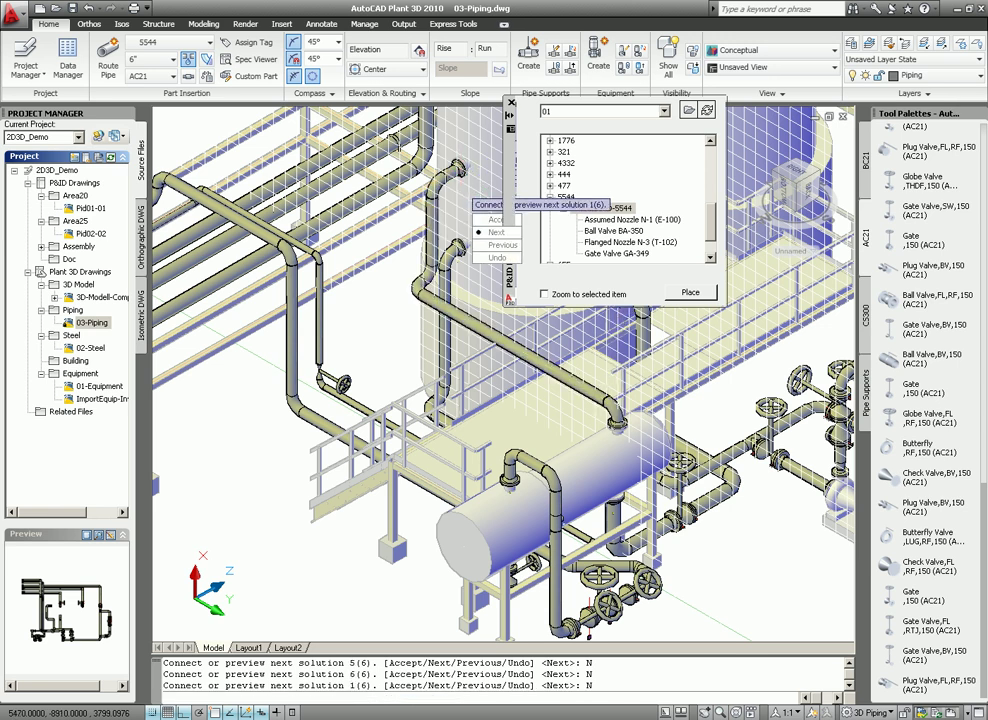
pyautogui.click(489, 232)
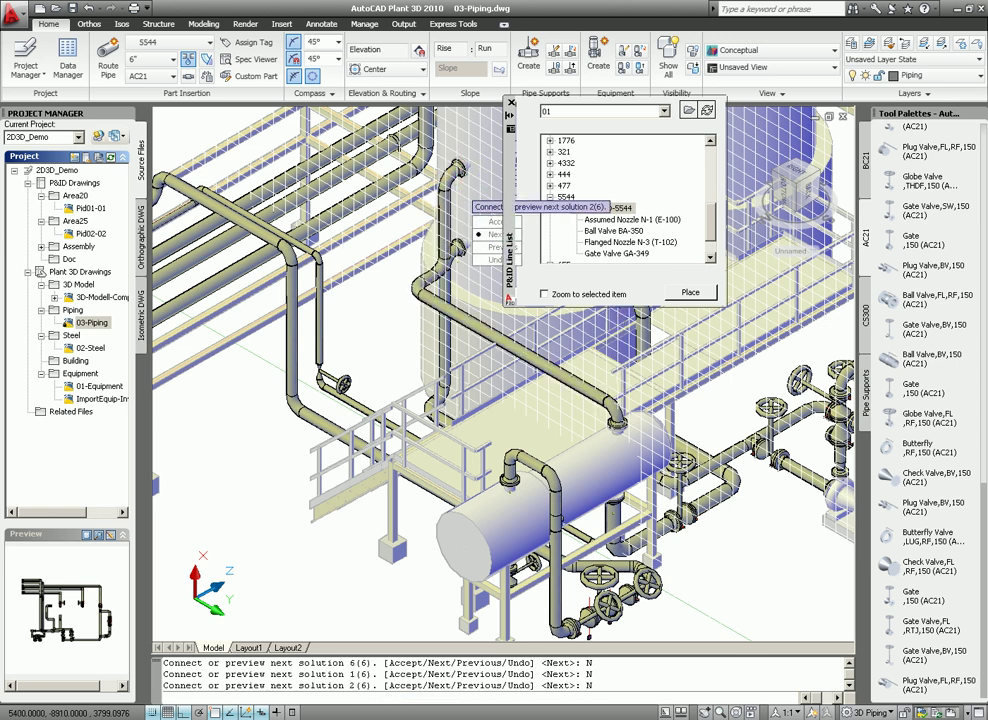
pyautogui.click(492, 236)
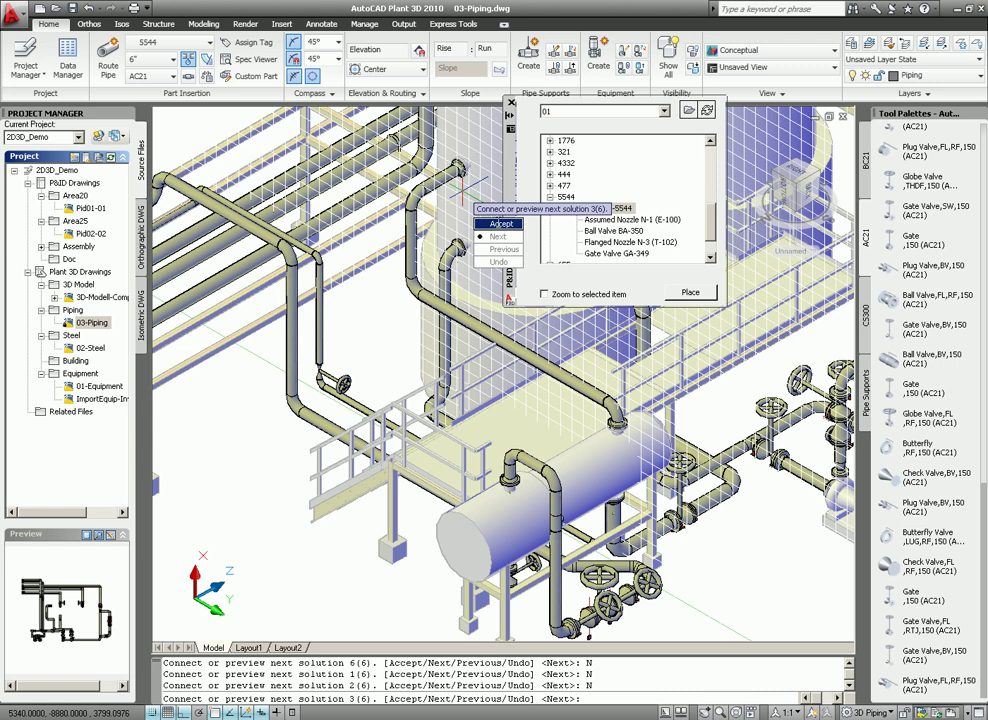
pyautogui.click(500, 224)
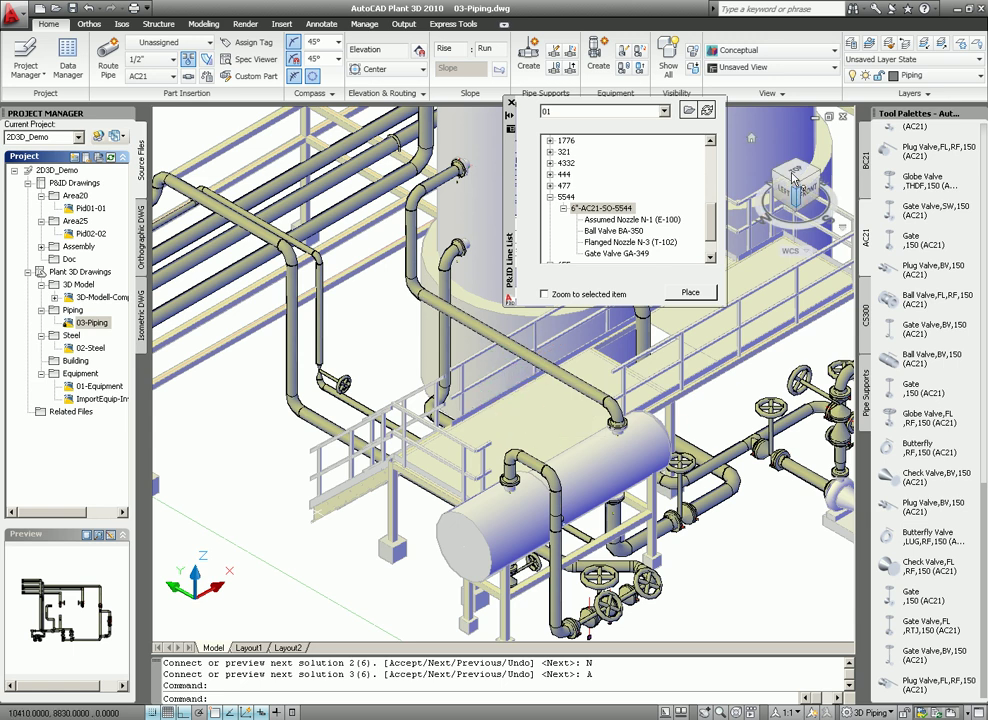
# Hide the steel structure from view
pyautogui.click(692, 55)
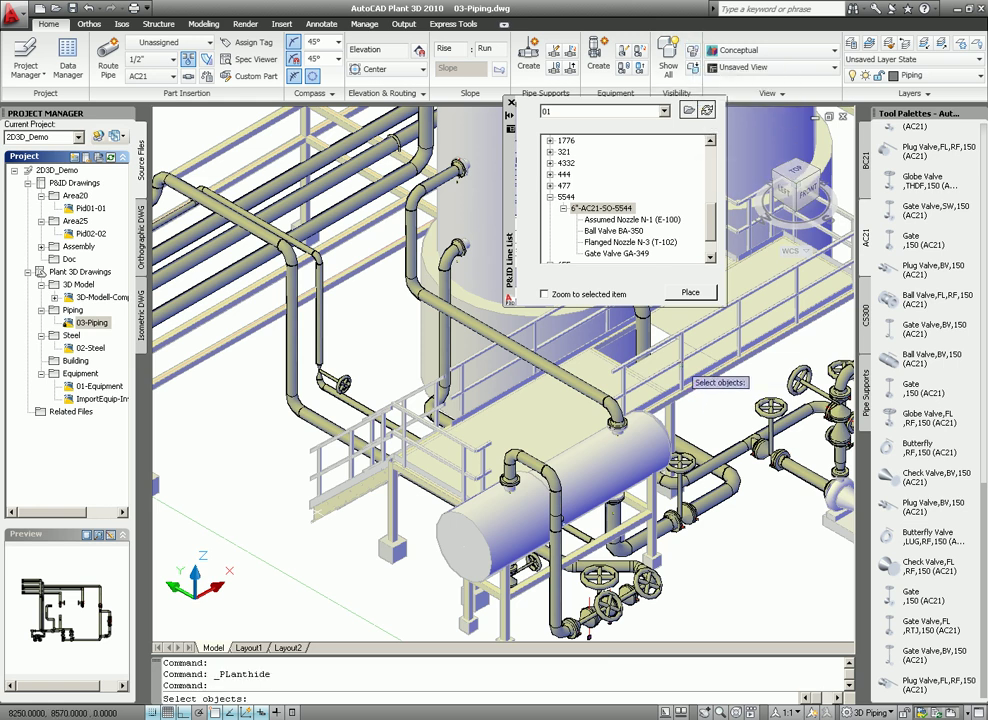
pyautogui.click(686, 364)
pyautogui.press('Return')
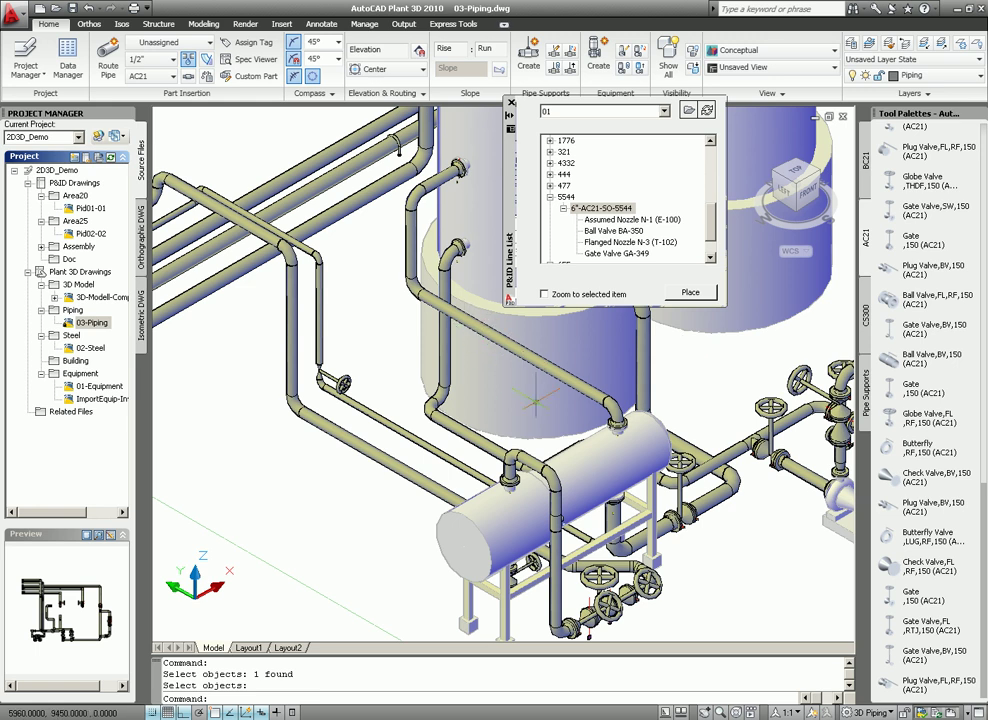
# Insert Gate Valve GA-349 as an inline gate valve on the 6" pipe, default rotation
pyautogui.click(613, 254)
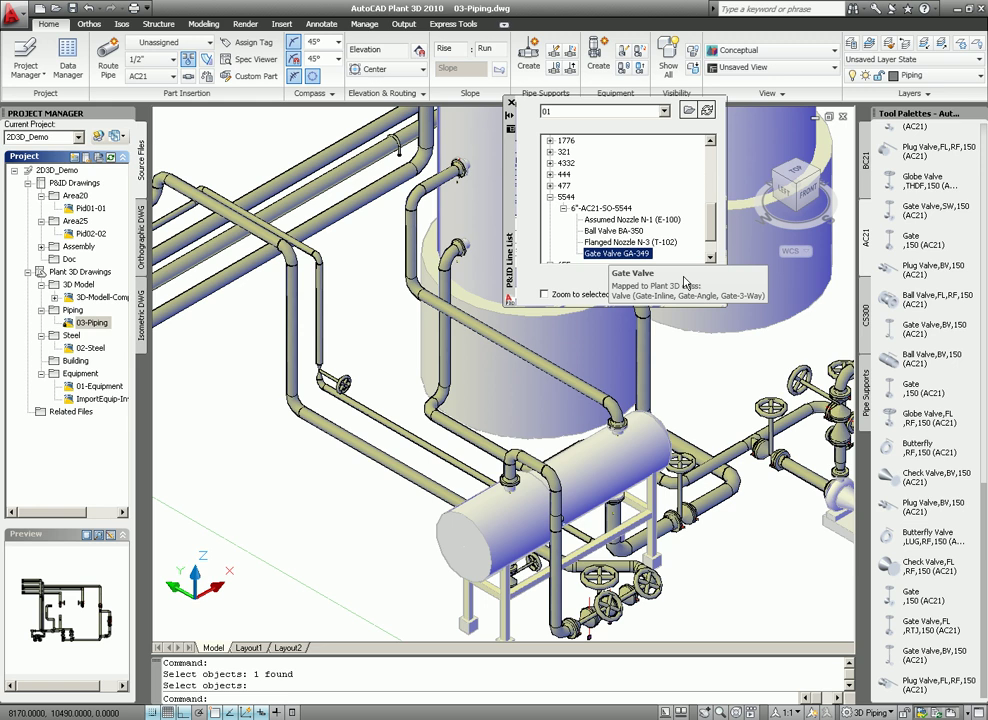
pyautogui.click(690, 292)
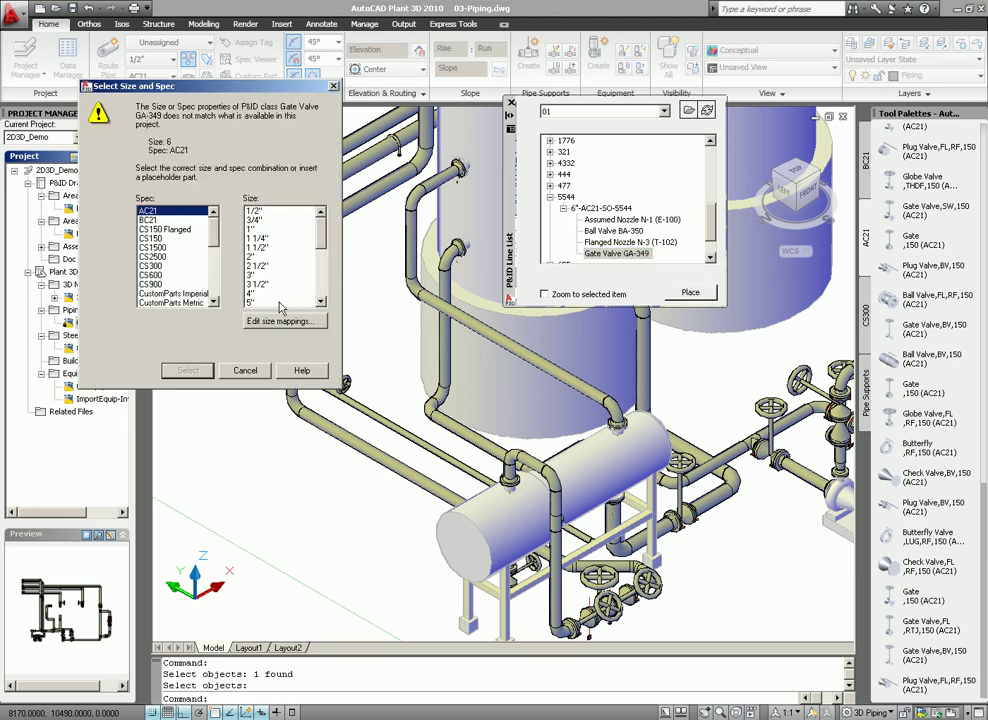
pyautogui.click(321, 302)
pyautogui.click(258, 298)
pyautogui.click(188, 370)
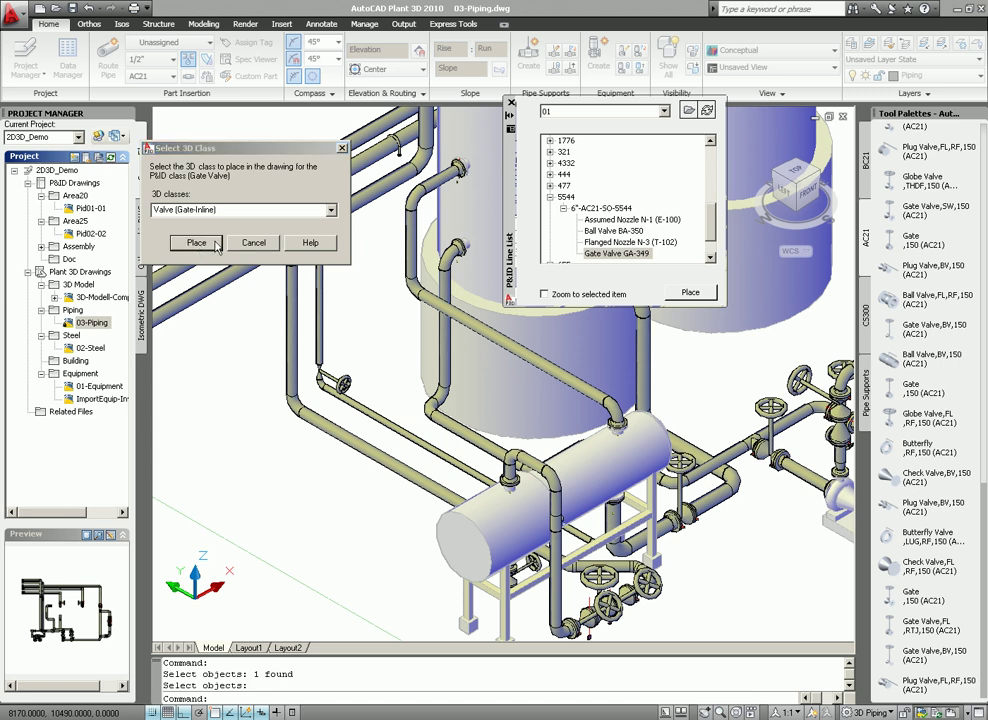
pyautogui.click(196, 244)
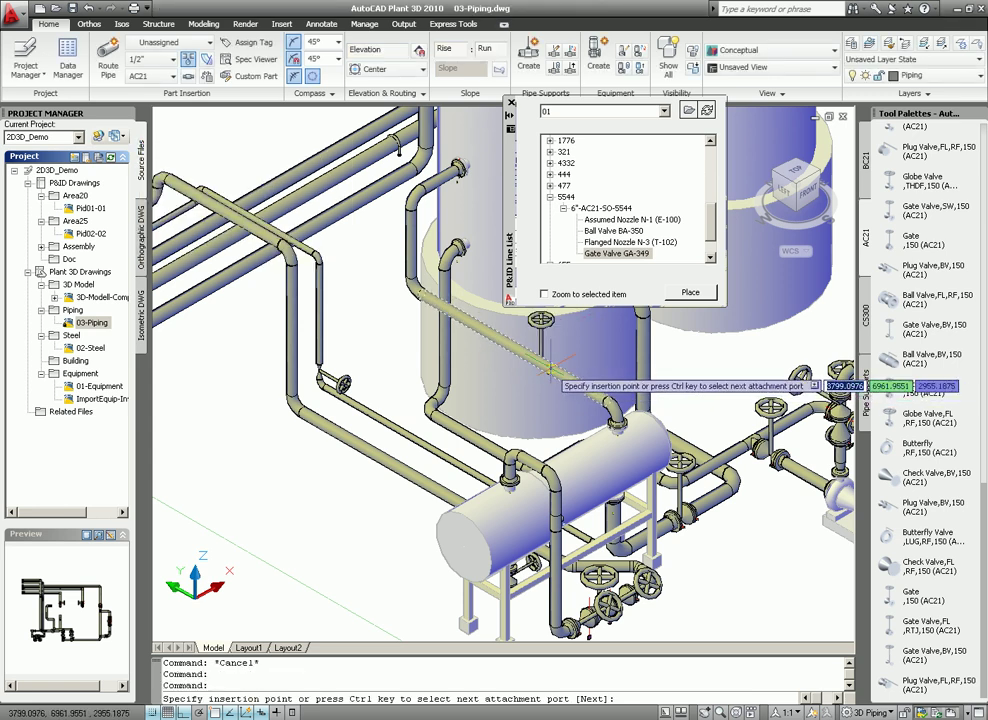
pyautogui.click(548, 365)
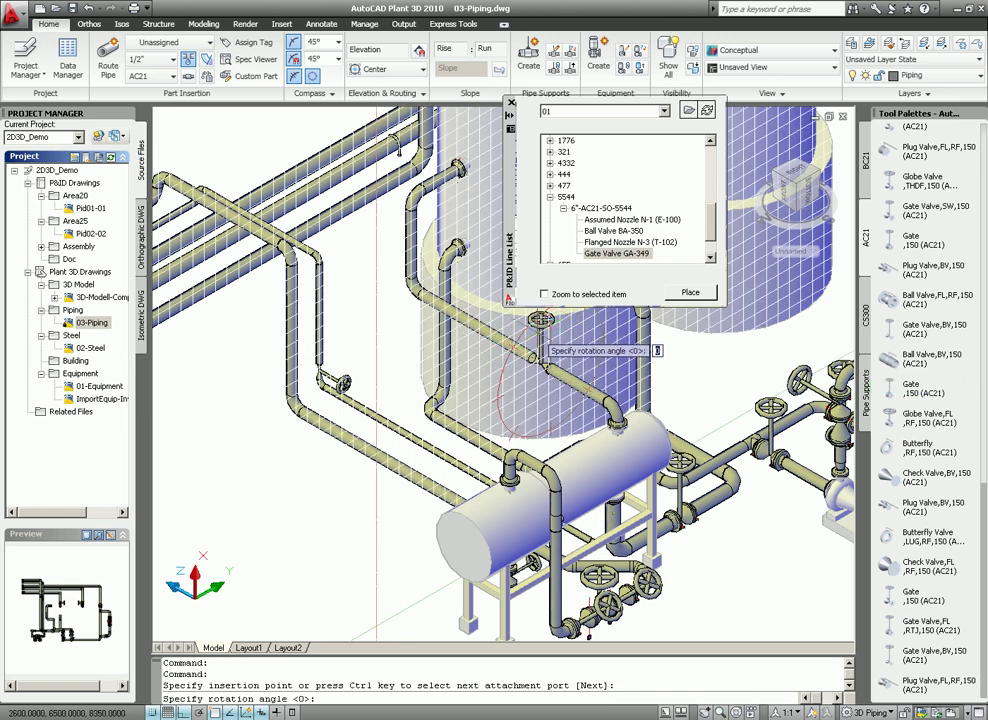
pyautogui.click(600, 355)
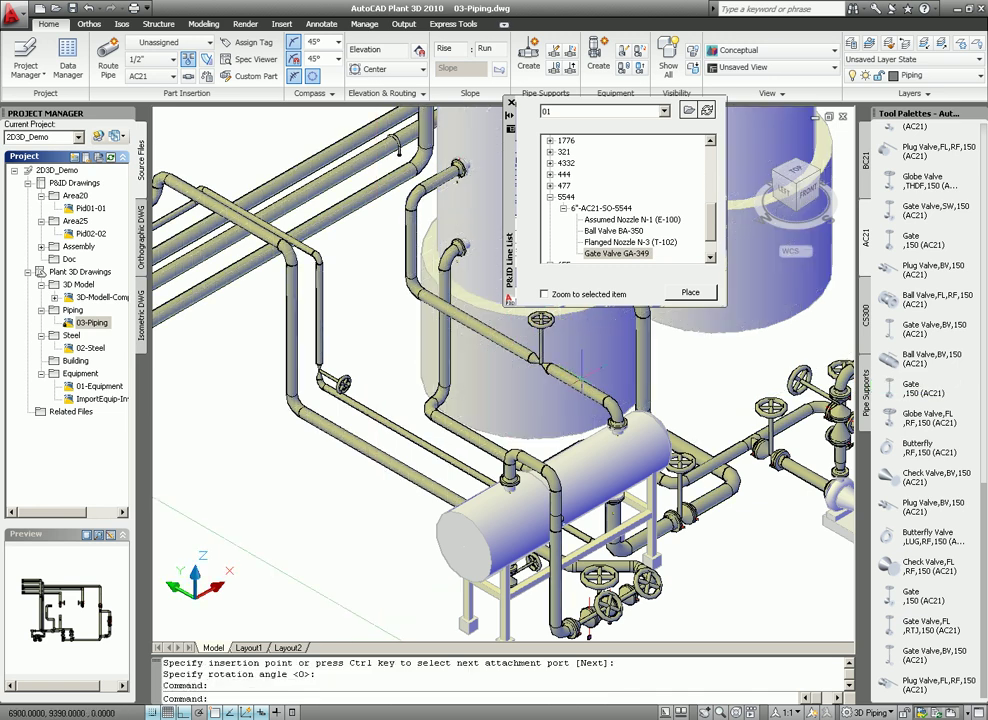
# Insert Ball Valve BA-350 as a 6" inline ball valve on the sloped pipe, then close the list
pyautogui.click(613, 230)
pyautogui.click(692, 294)
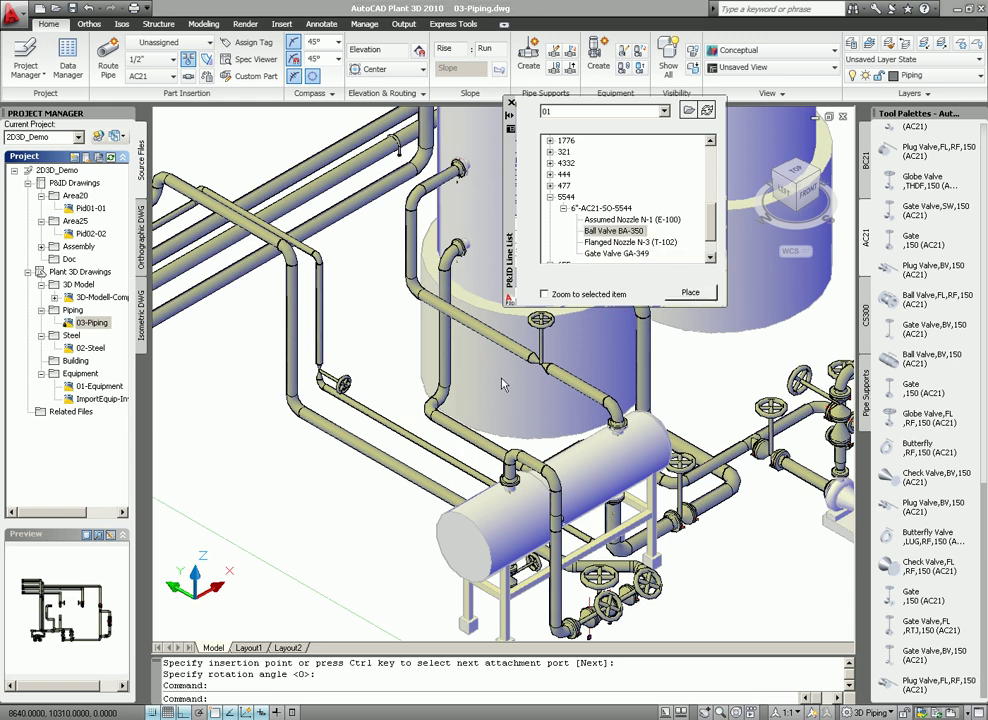
pyautogui.click(320, 301)
pyautogui.click(258, 290)
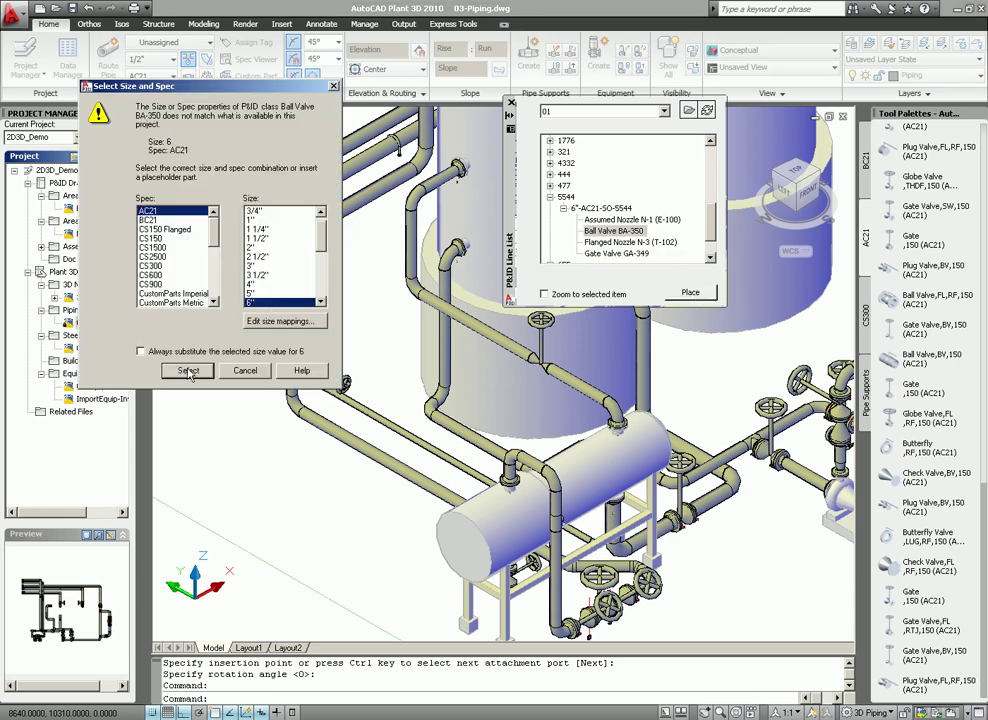
pyautogui.click(188, 370)
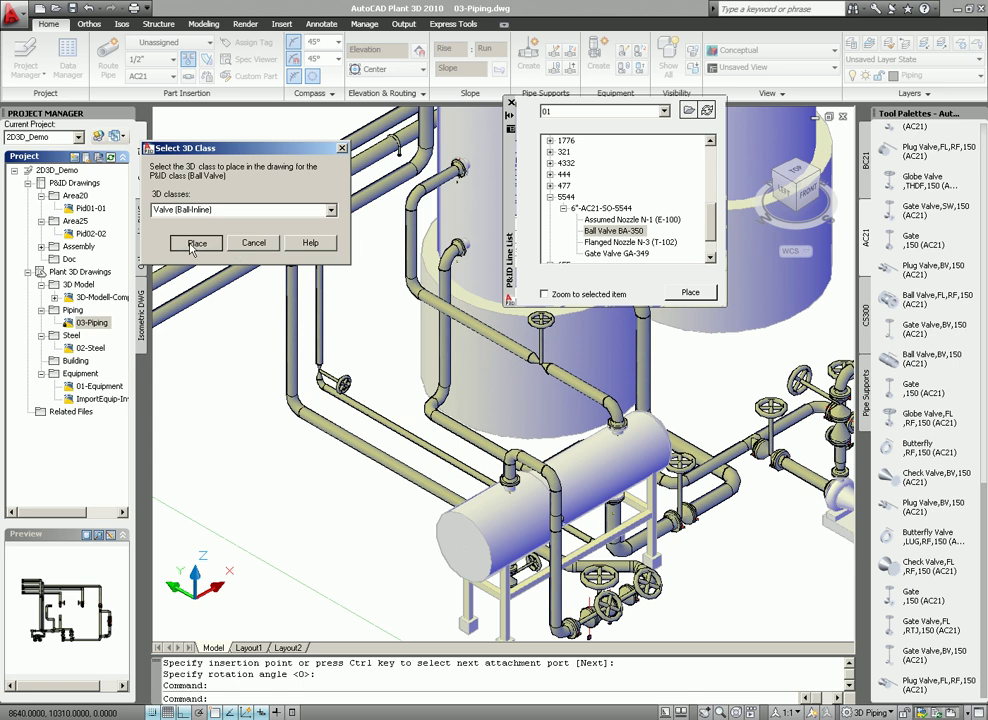
pyautogui.click(196, 243)
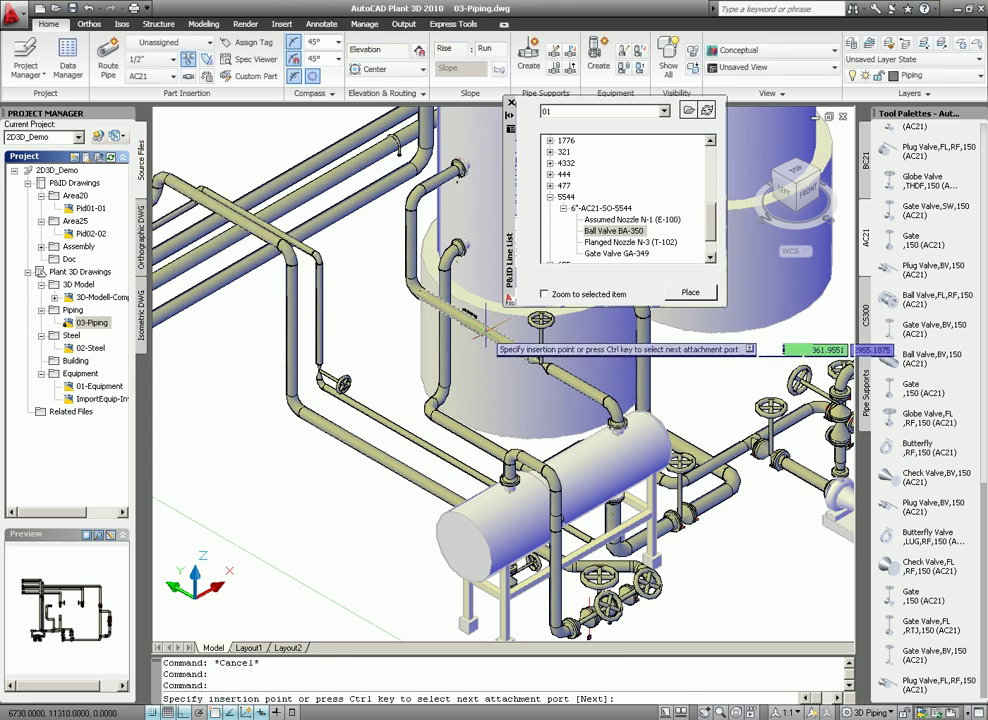
pyautogui.click(486, 325)
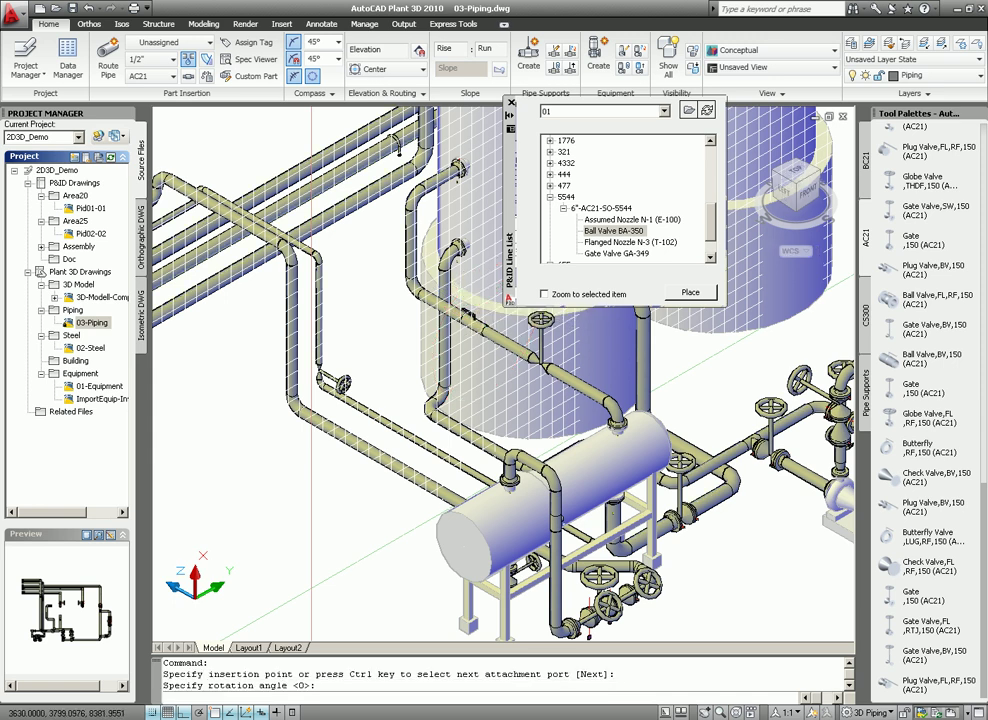
pyautogui.click(478, 305)
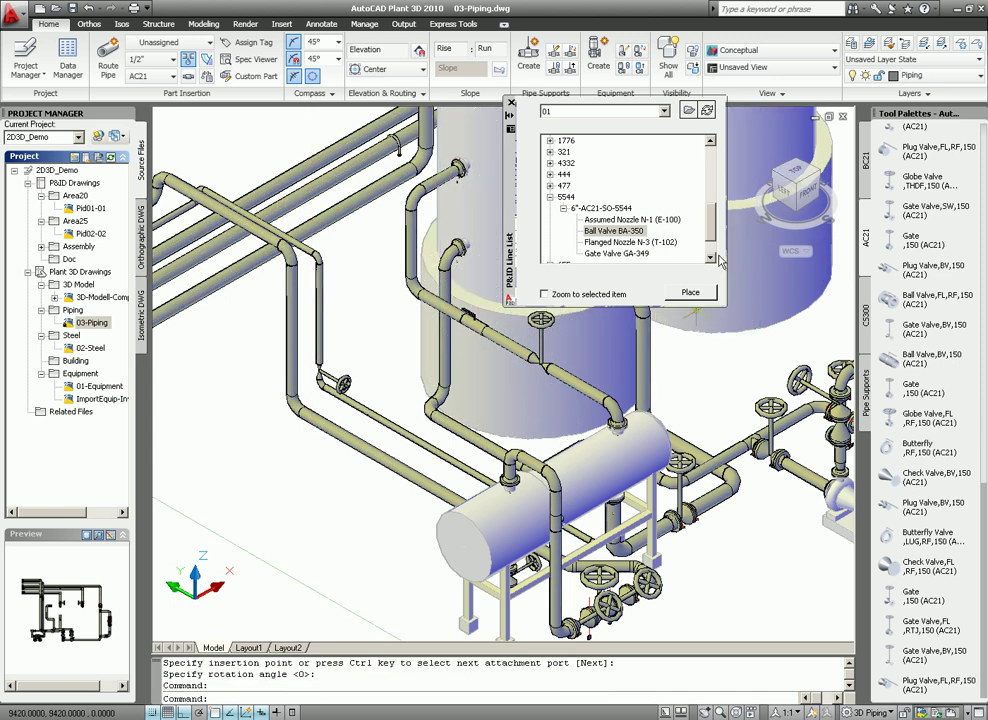
pyautogui.click(511, 104)
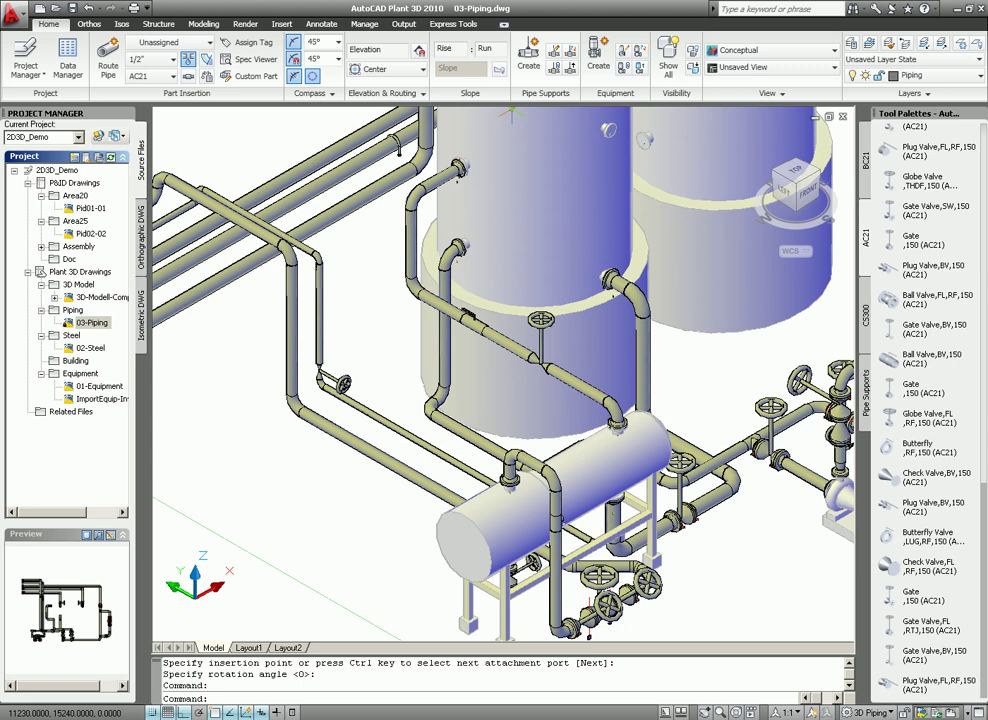
pyautogui.click(578, 390)
pyautogui.rightClick(581, 389)
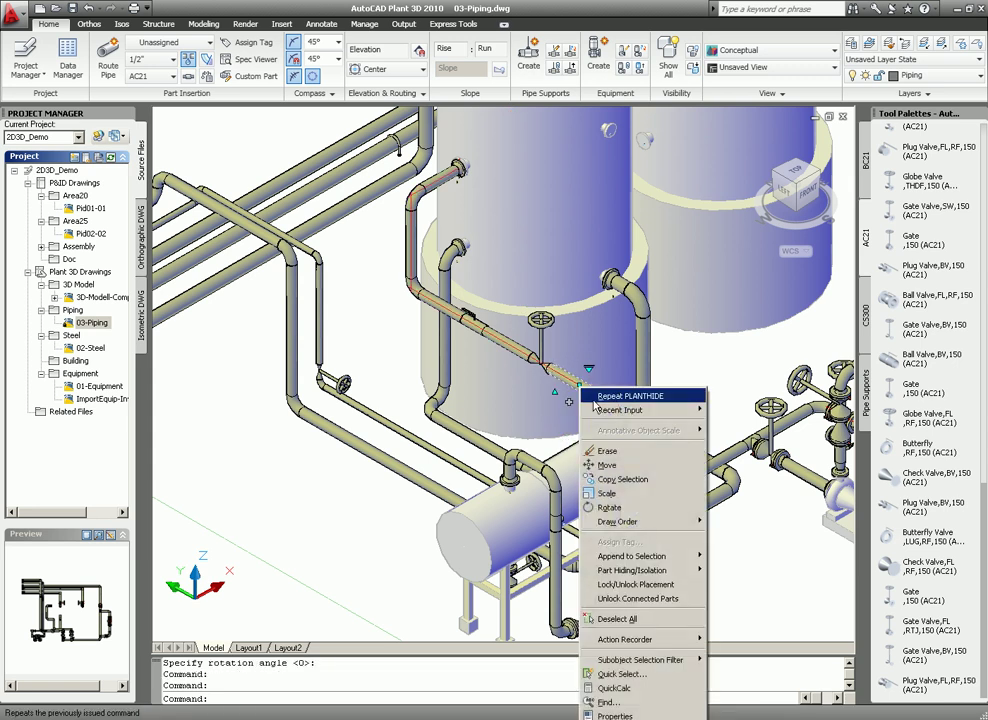
pyautogui.click(635, 714)
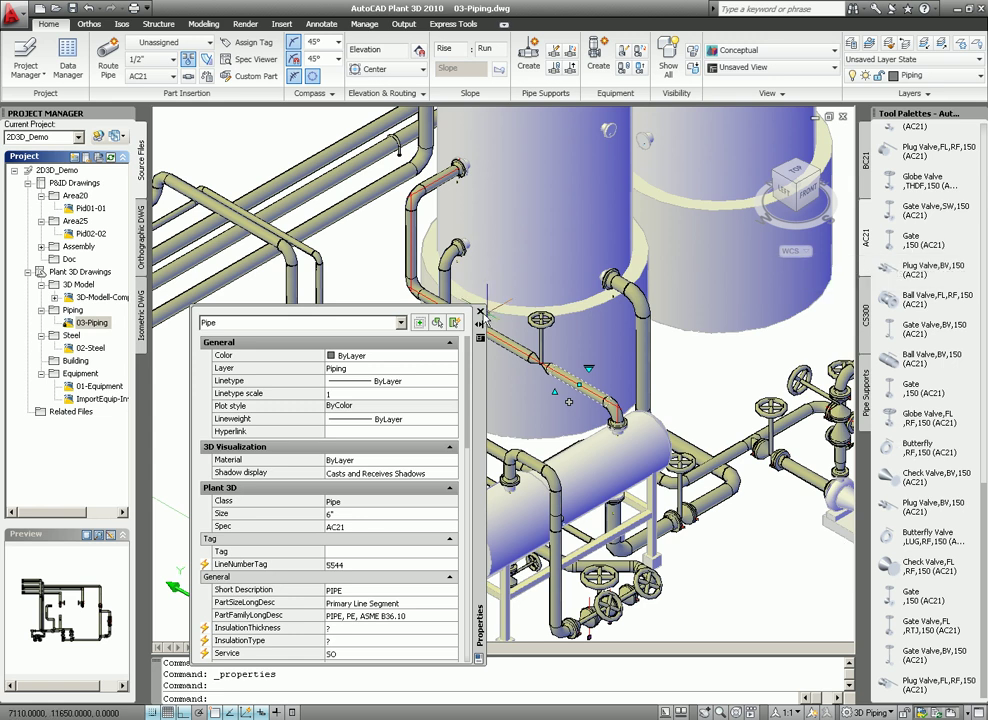
pyautogui.click(479, 312)
pyautogui.press('Escape')
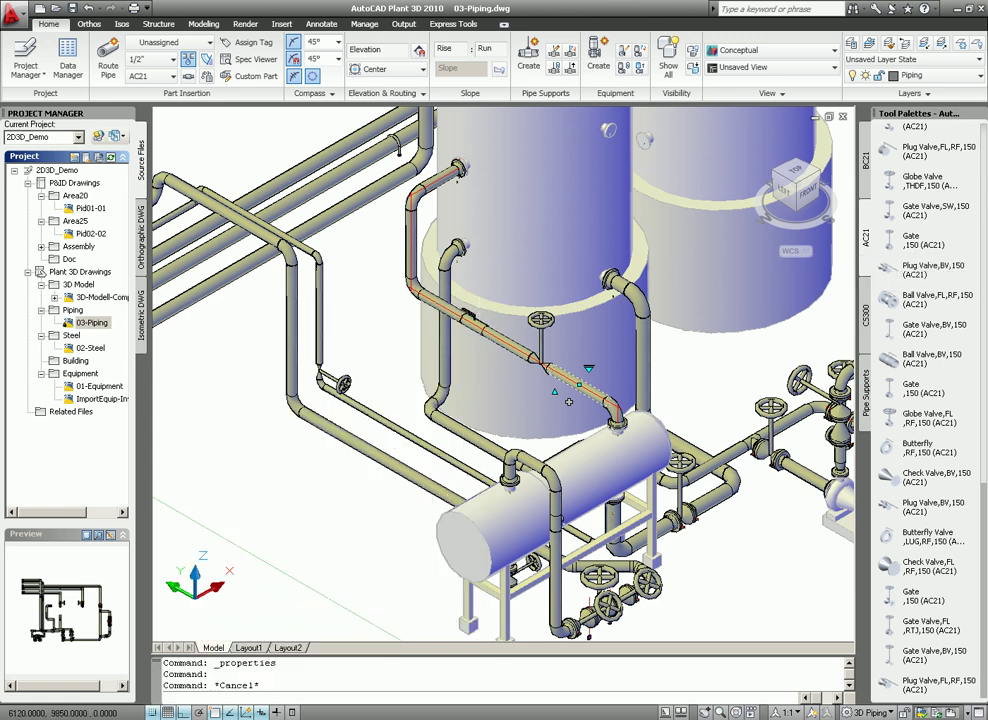
pyautogui.click(535, 357)
pyautogui.rightClick(536, 360)
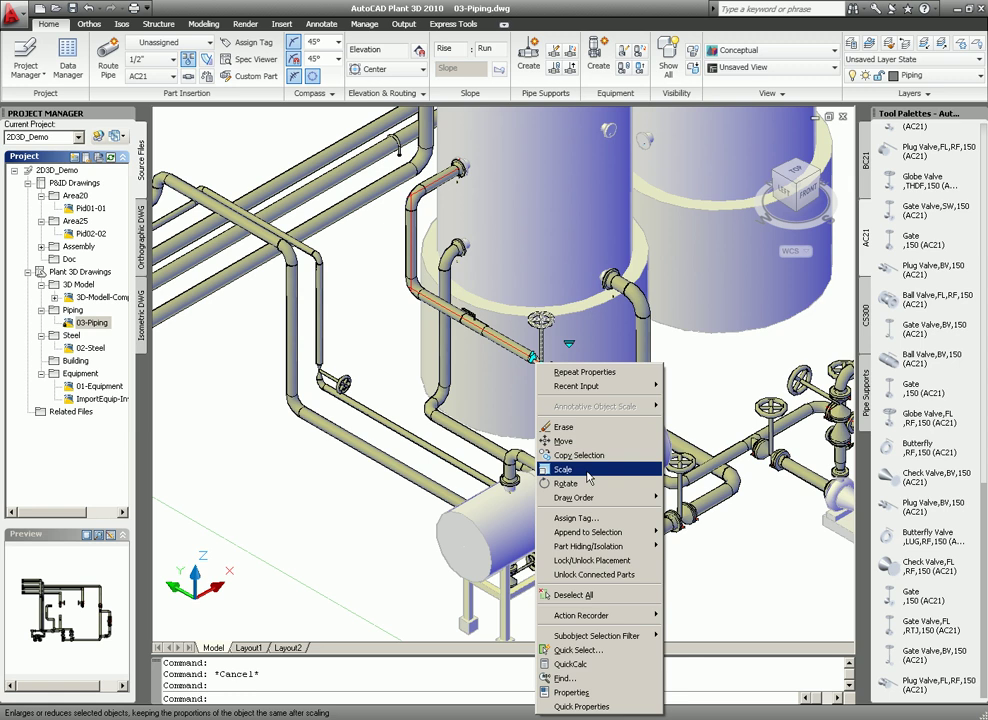
pyautogui.click(600, 692)
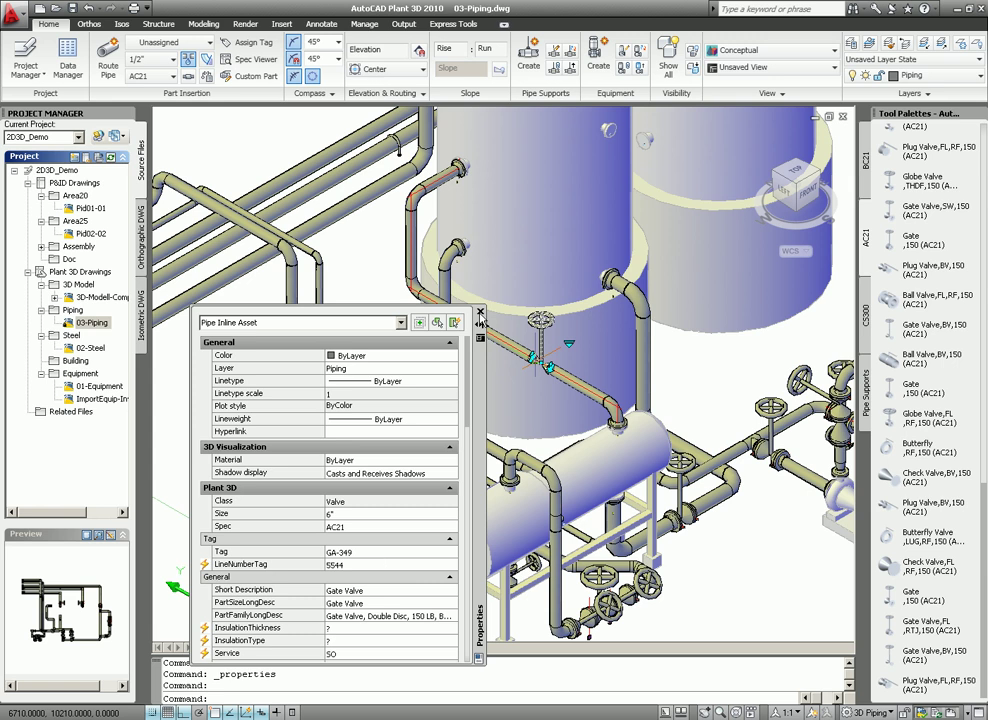
pyautogui.hotkey('ctrl', '1')
pyautogui.press('Escape')
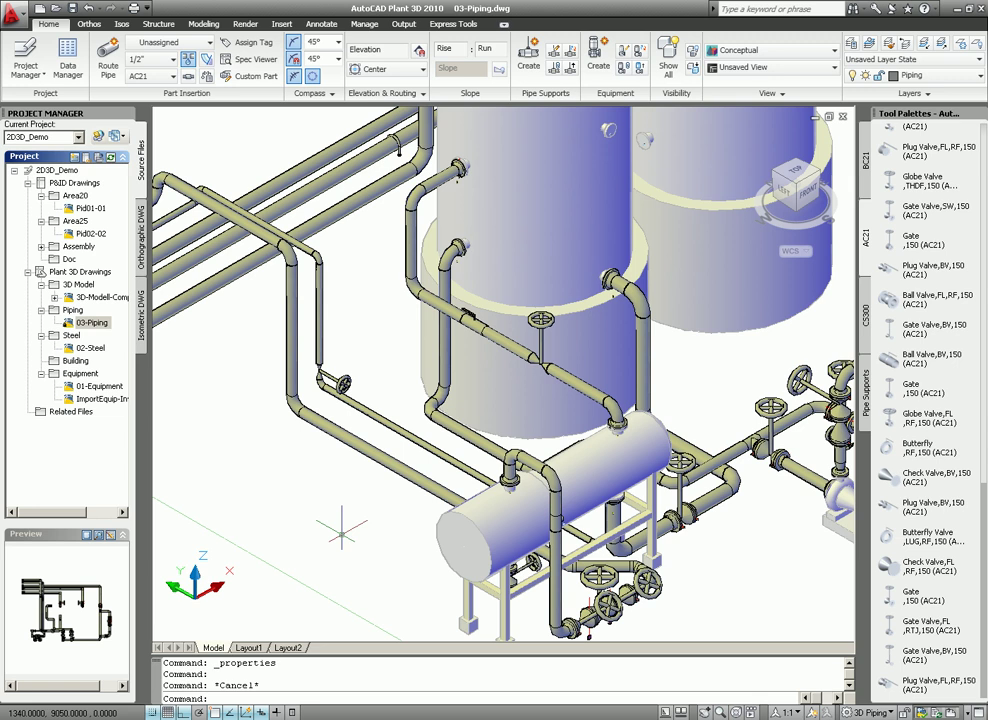
# Return to the isometric view and zoom-window onto the heat exchanger
pyautogui.click(818, 180)
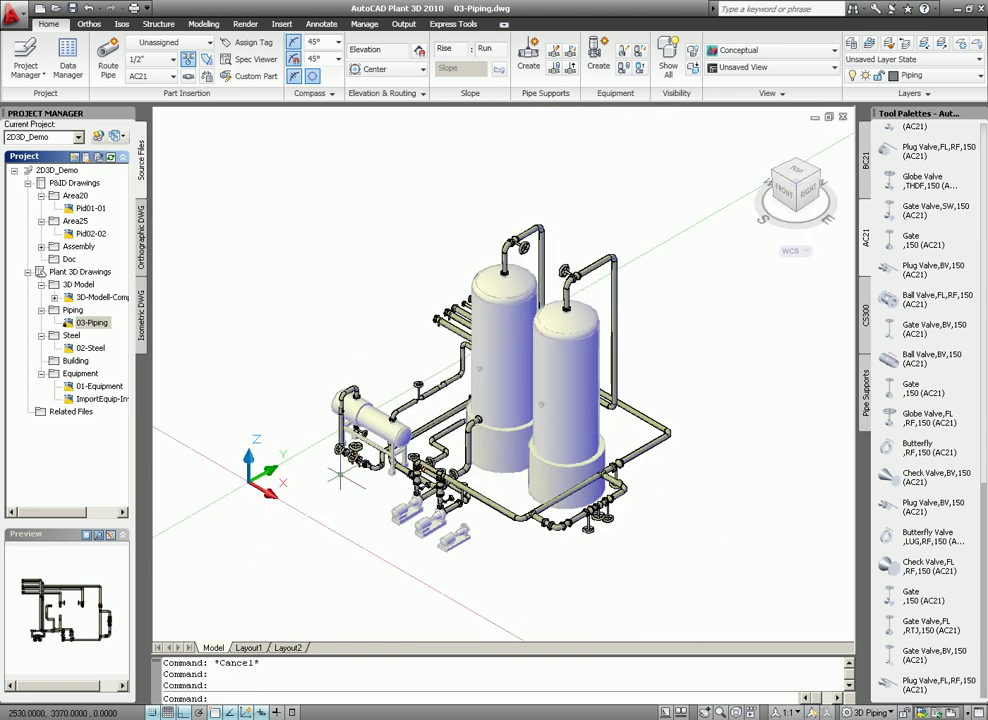
pyautogui.write('z')
pyautogui.press('Return')
pyautogui.write('w')
pyautogui.press('Return')
pyautogui.click(322, 483)
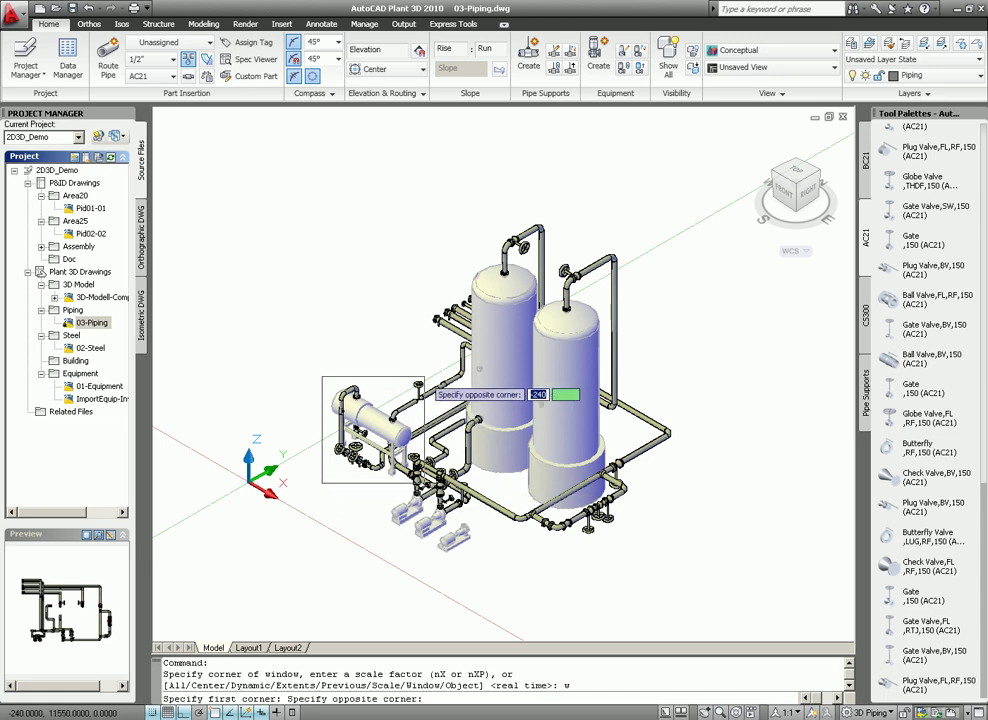
pyautogui.click(424, 386)
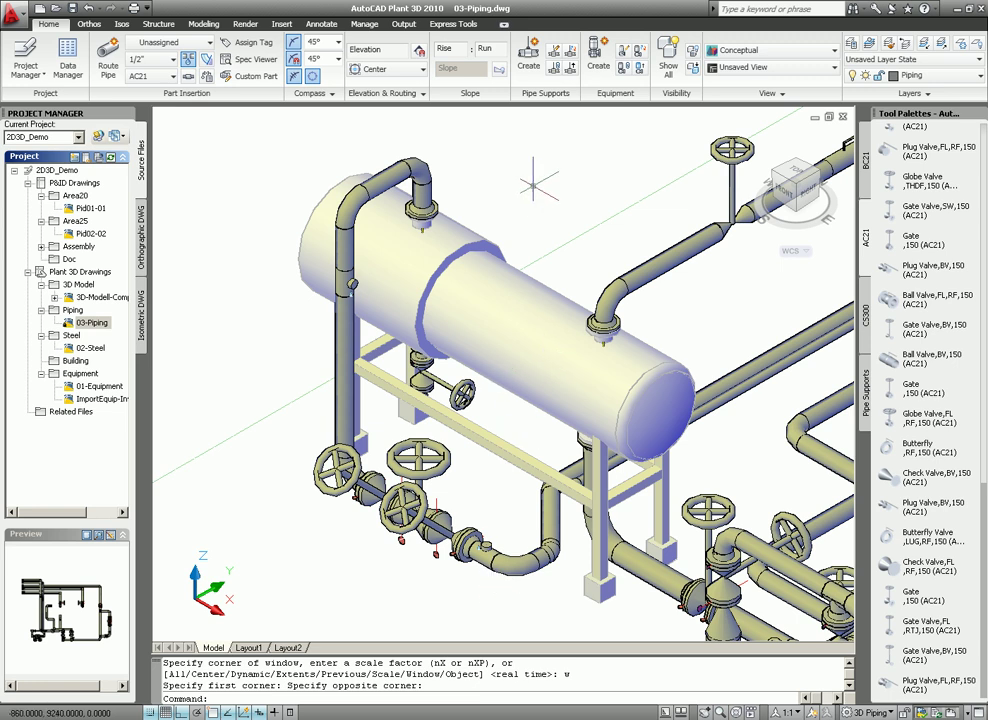
# Hide the heat exchanger to expose the piping behind it
pyautogui.click(693, 55)
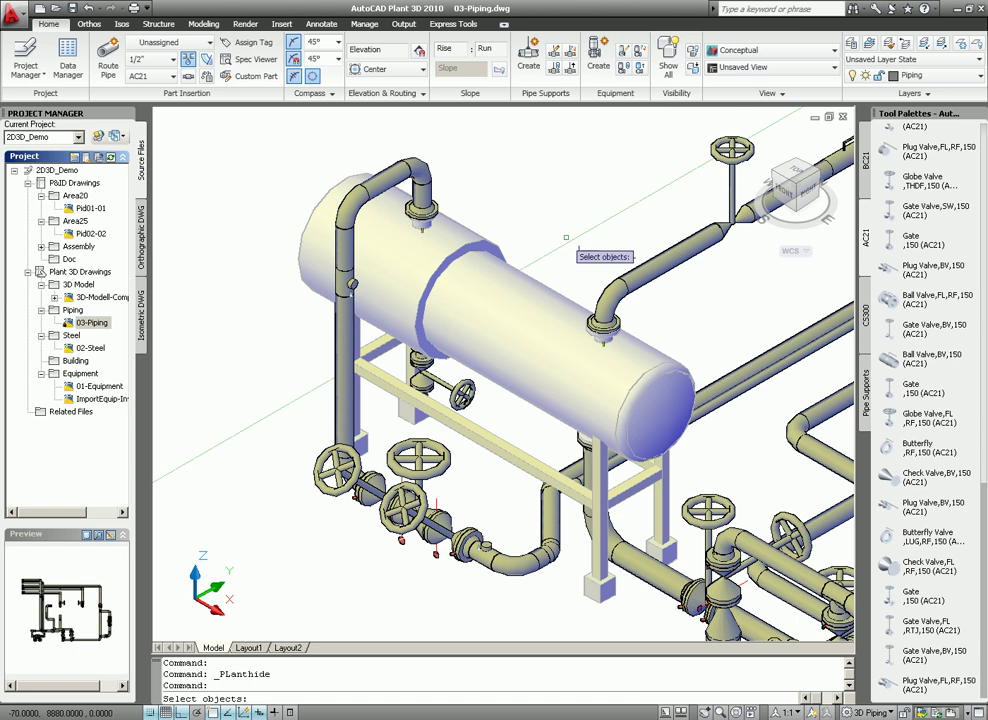
pyautogui.click(509, 294)
pyautogui.press('Return')
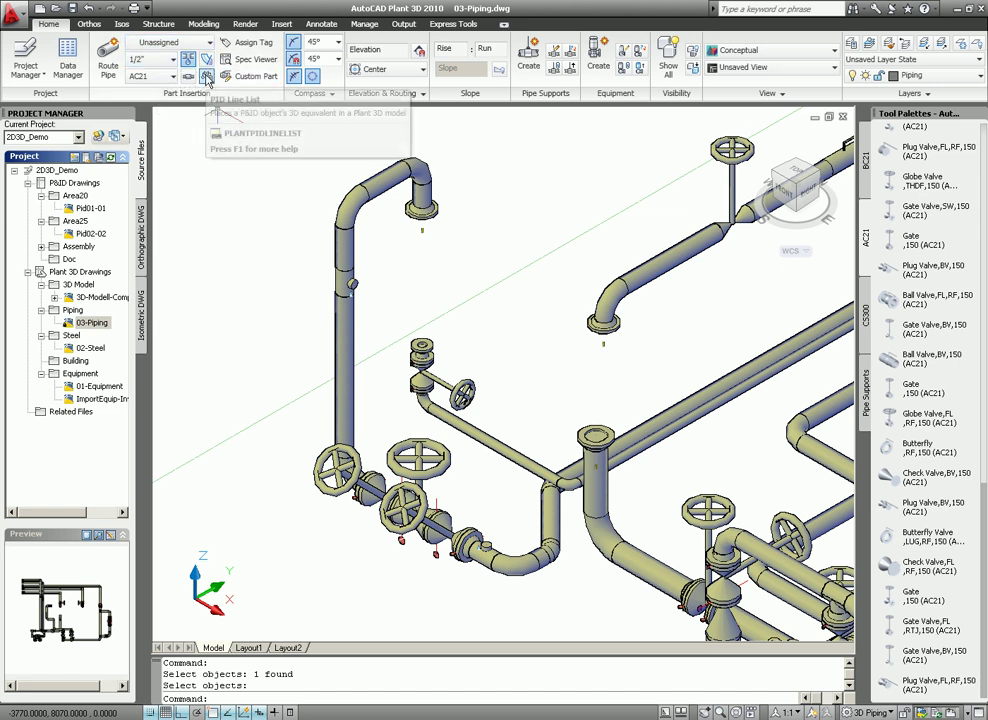
# In the P&ID Line List, collapse 5544, expand 1123 and select 3"-100HC01-TWS-1123
pyautogui.click(159, 60)
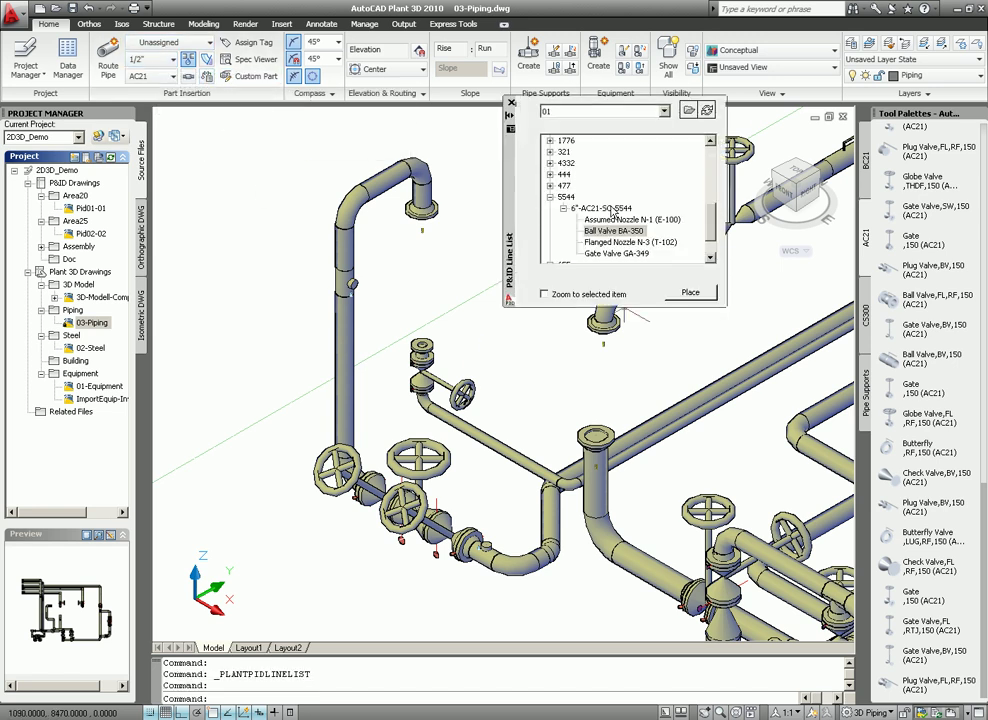
pyautogui.click(549, 198)
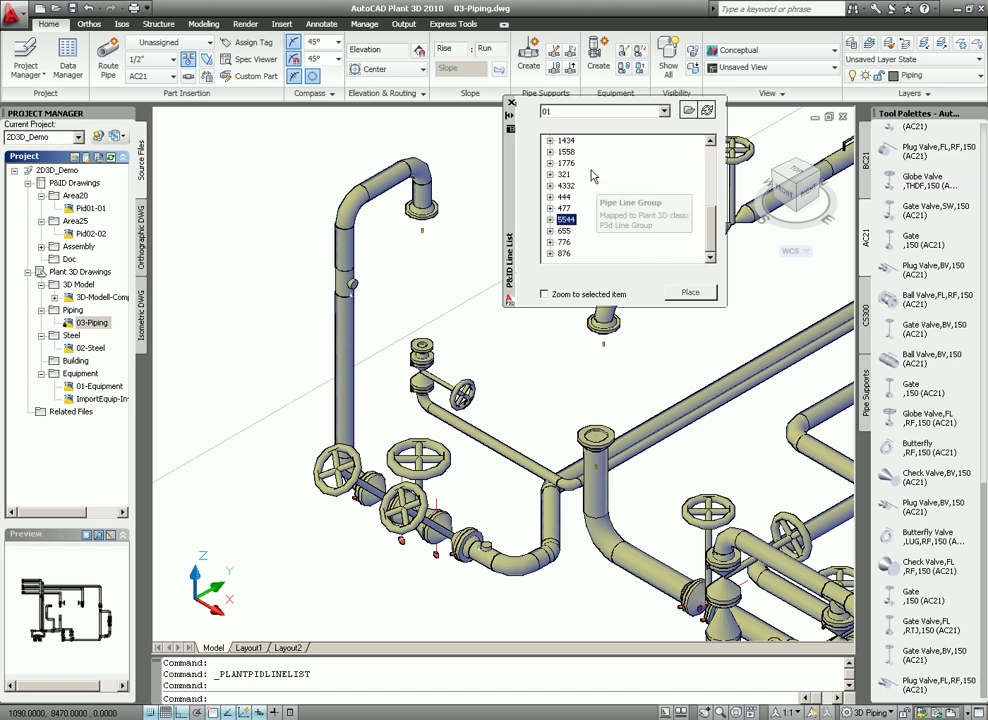
pyautogui.moveTo(715, 232); pyautogui.dragTo(712, 203)
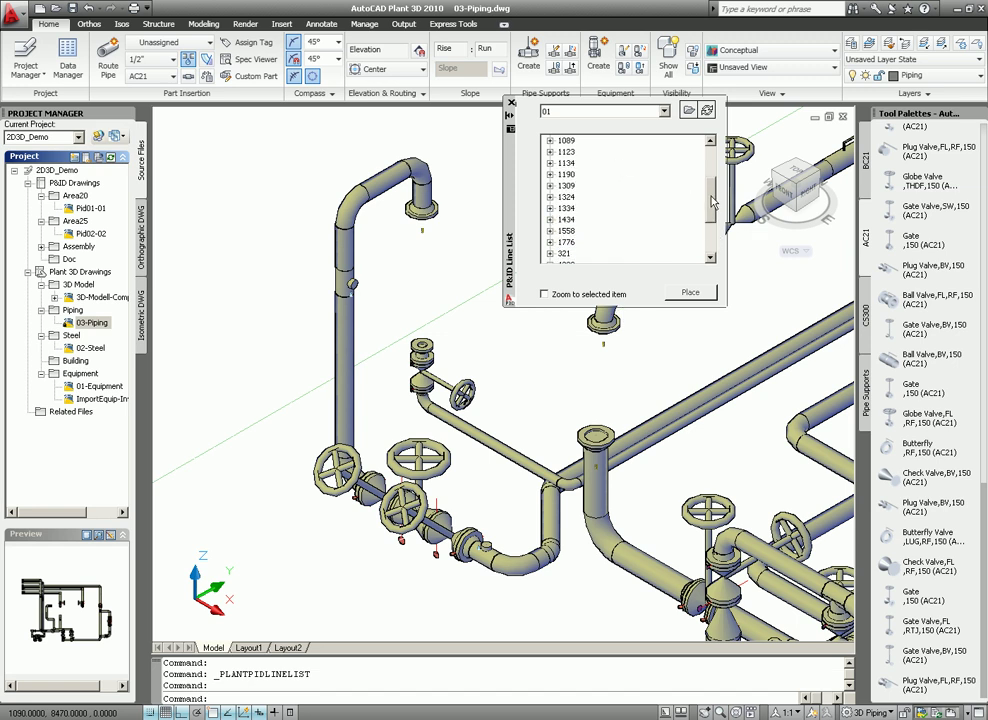
pyautogui.click(549, 152)
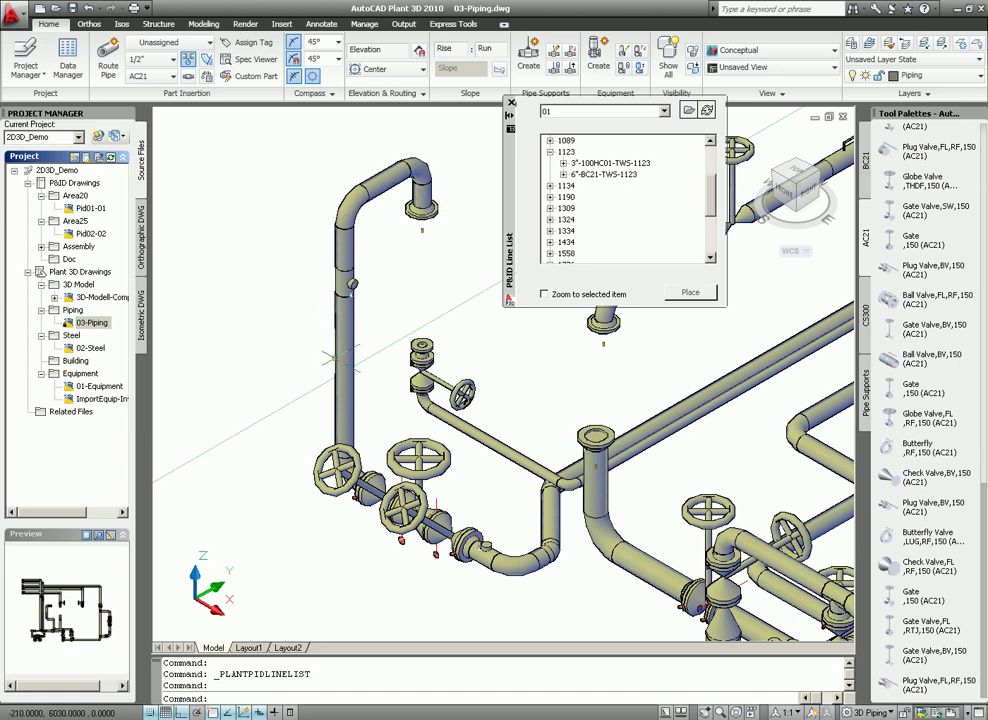
pyautogui.click(563, 163)
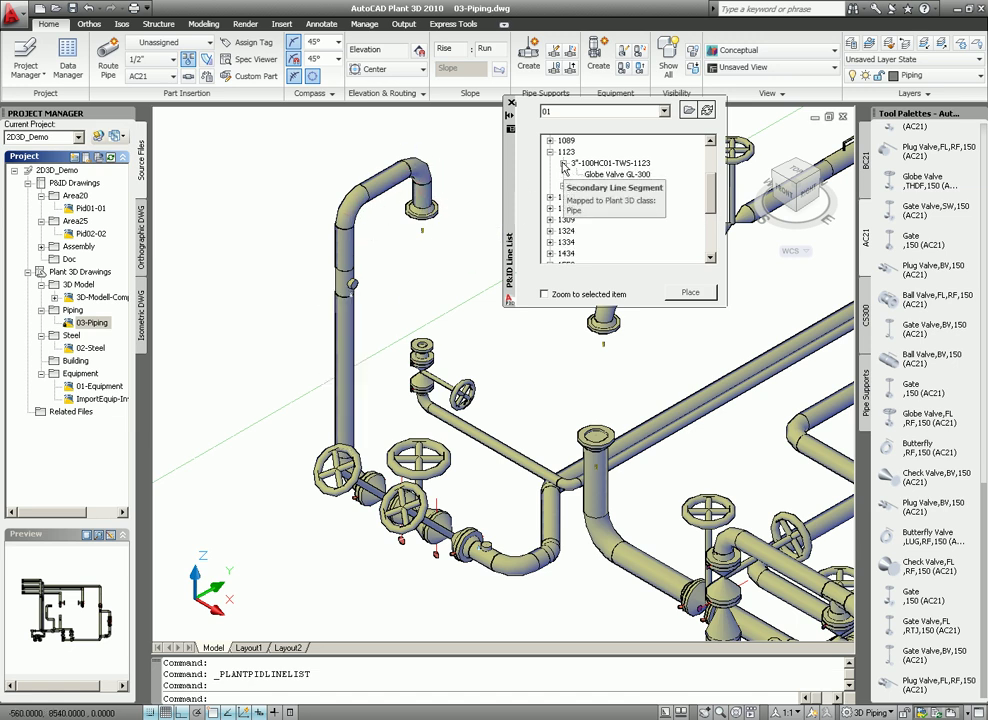
pyautogui.click(610, 163)
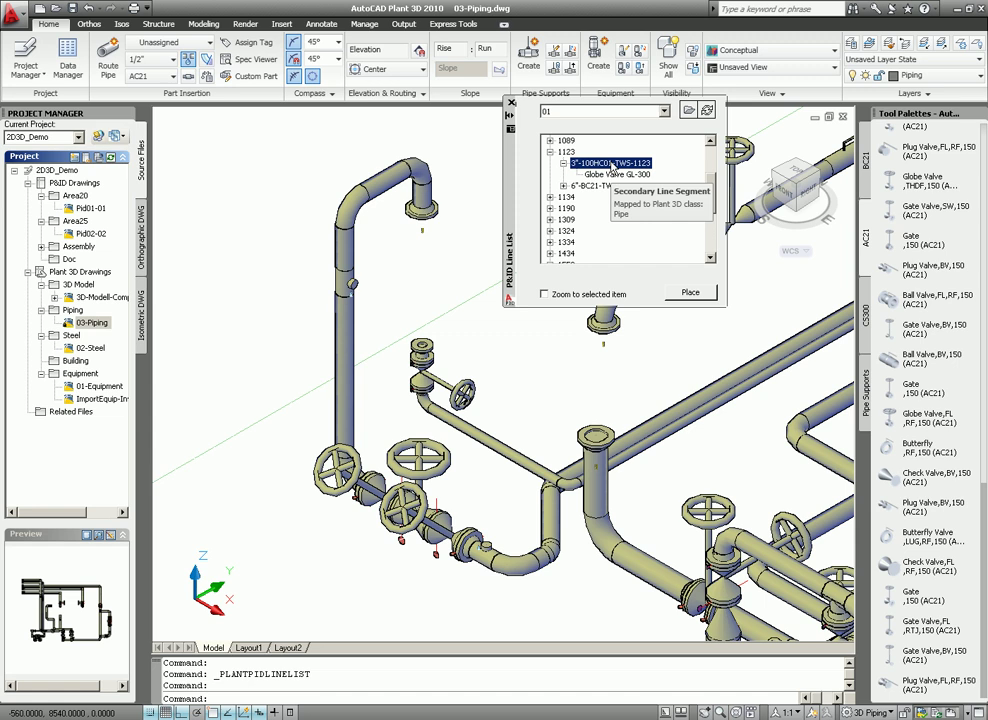
# Place the line using the BC21 spec at 3" size
pyautogui.click(690, 295)
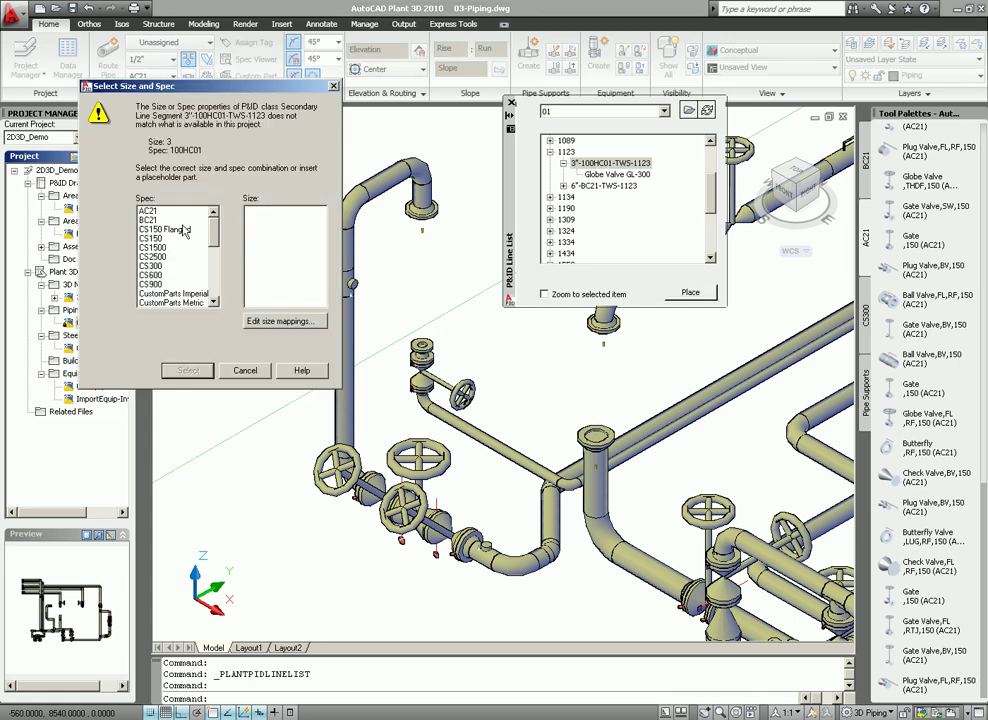
pyautogui.click(150, 220)
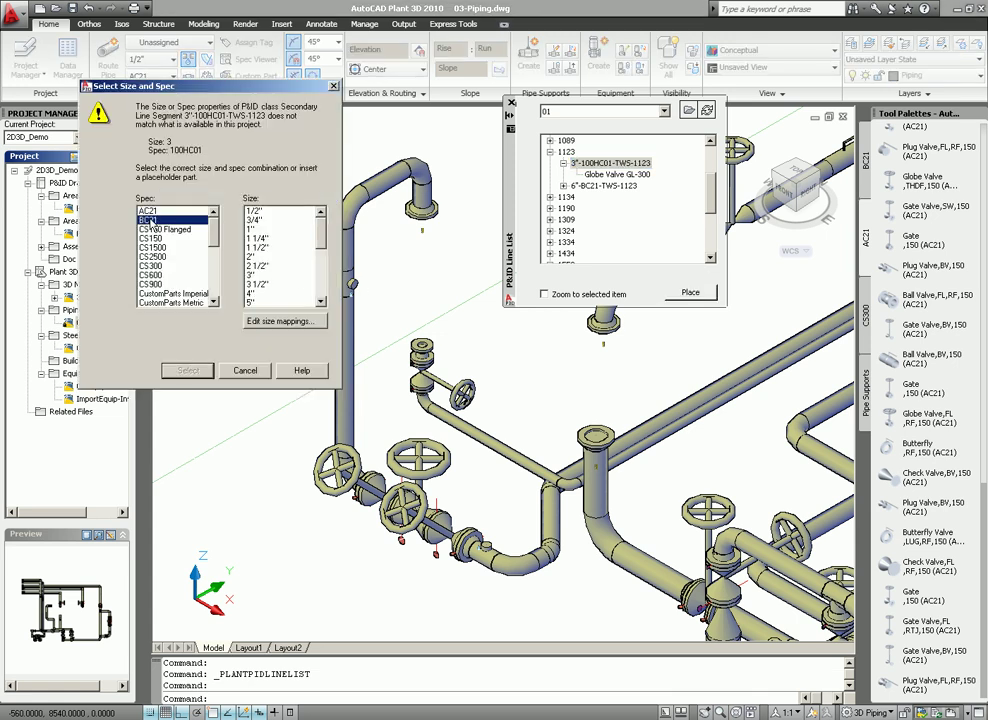
pyautogui.click(254, 275)
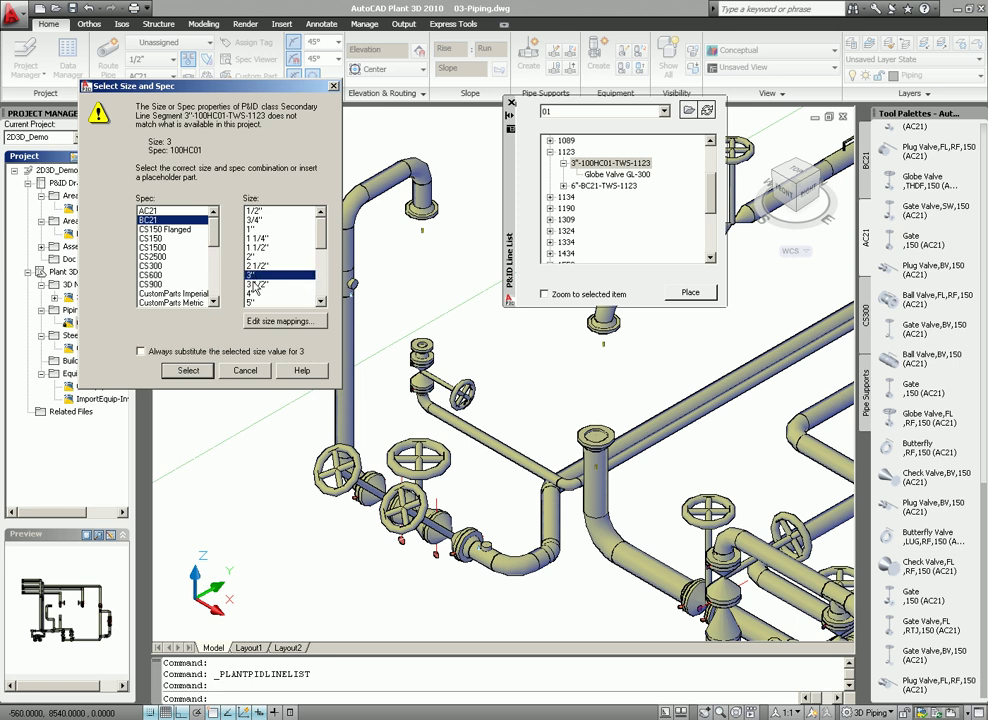
pyautogui.click(190, 371)
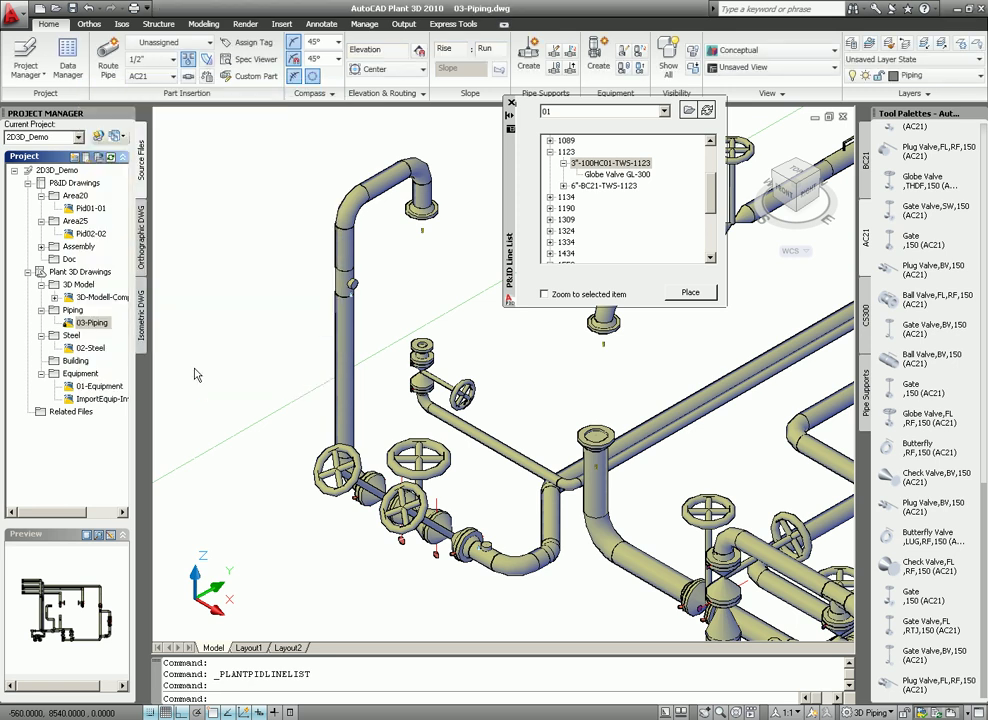
# Route the 3" BC21 pipe from the valve's end node to the existing pipe node and accept the connection
pyautogui.write('node')
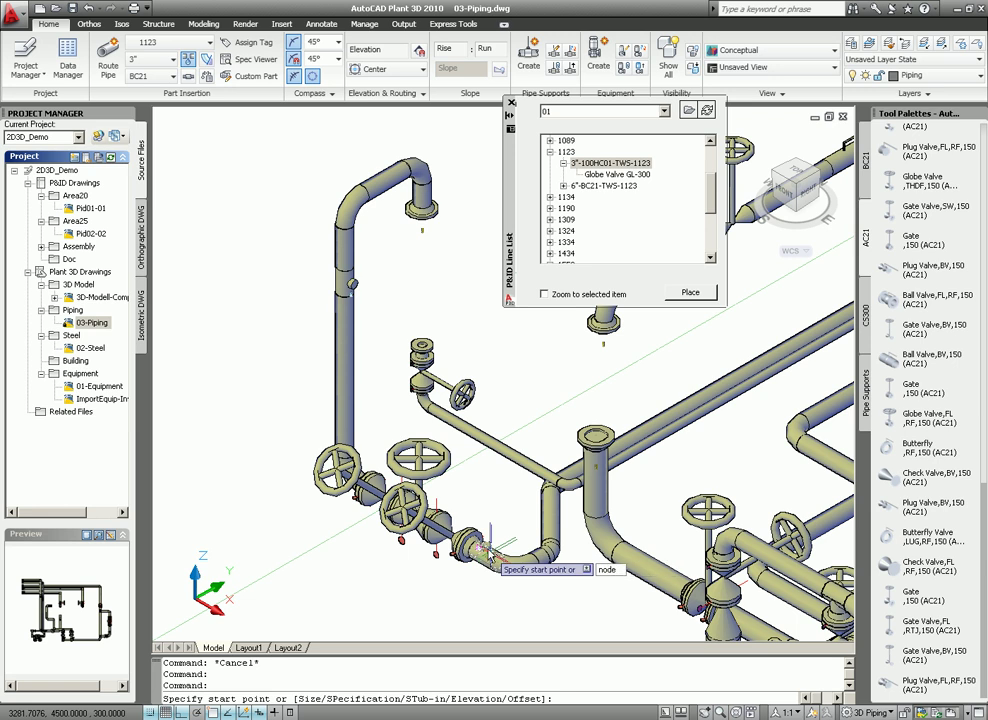
pyautogui.press('Return')
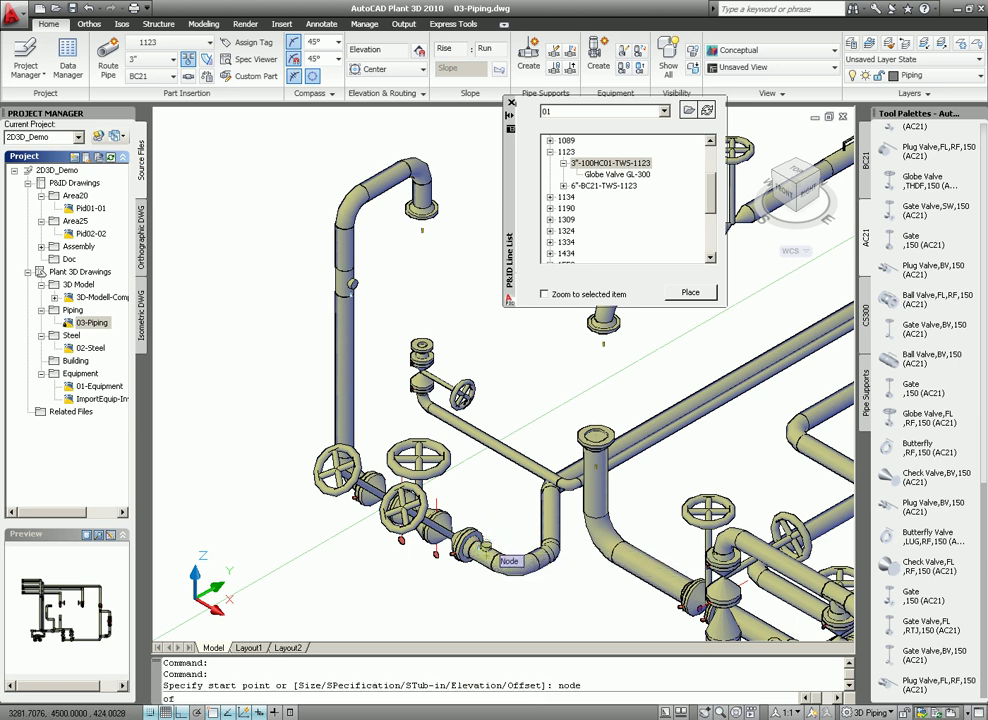
pyautogui.click(485, 548)
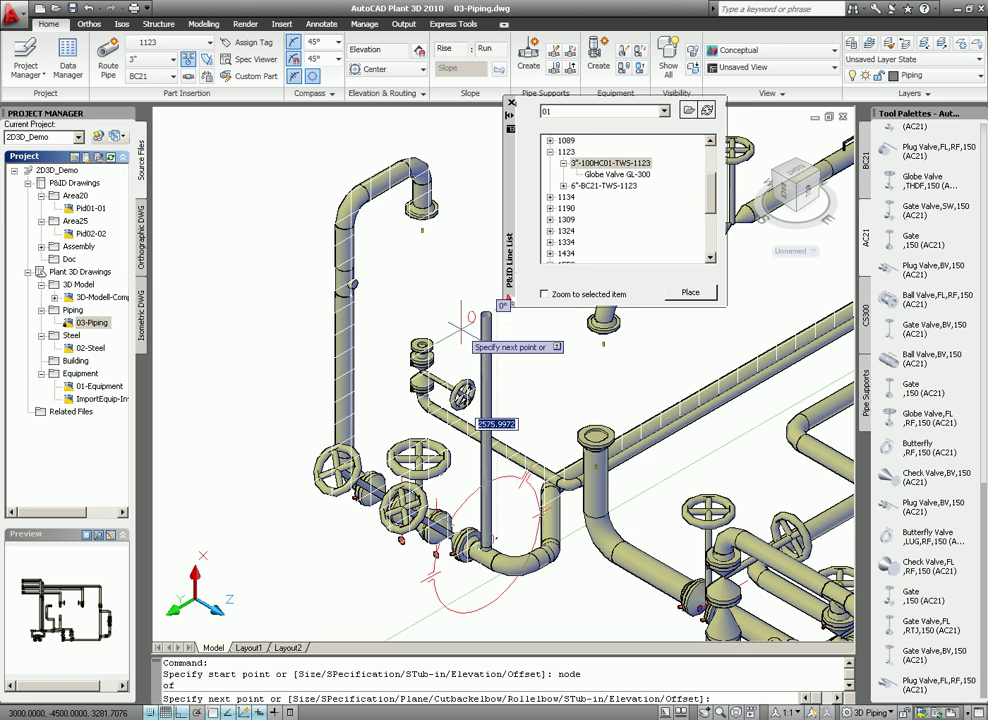
pyautogui.write('node')
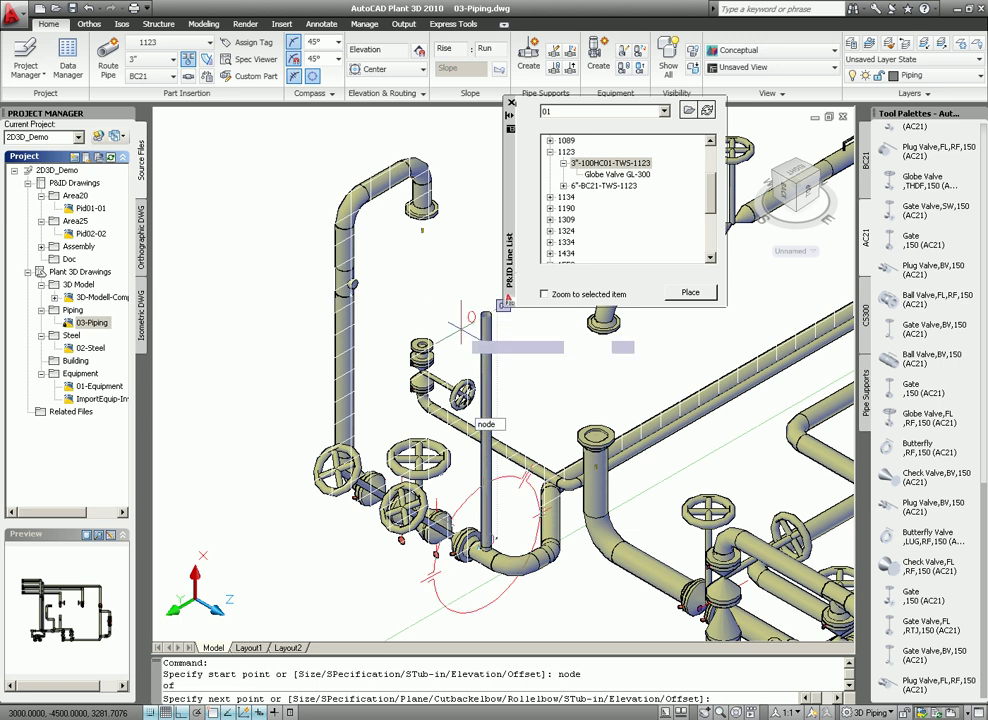
pyautogui.press('Return')
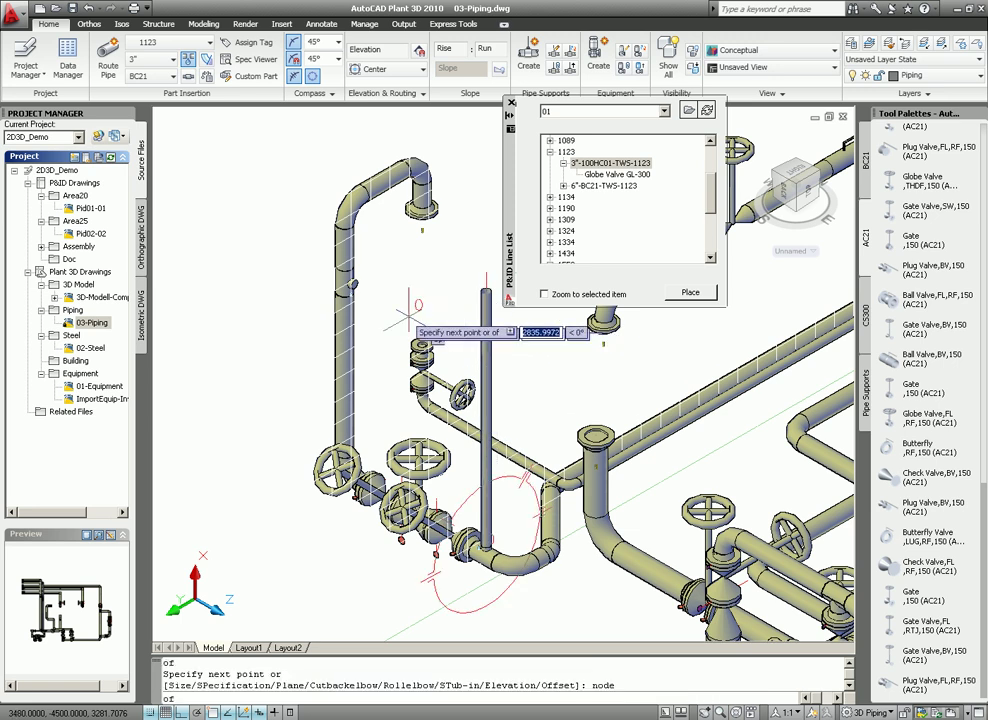
pyautogui.click(352, 287)
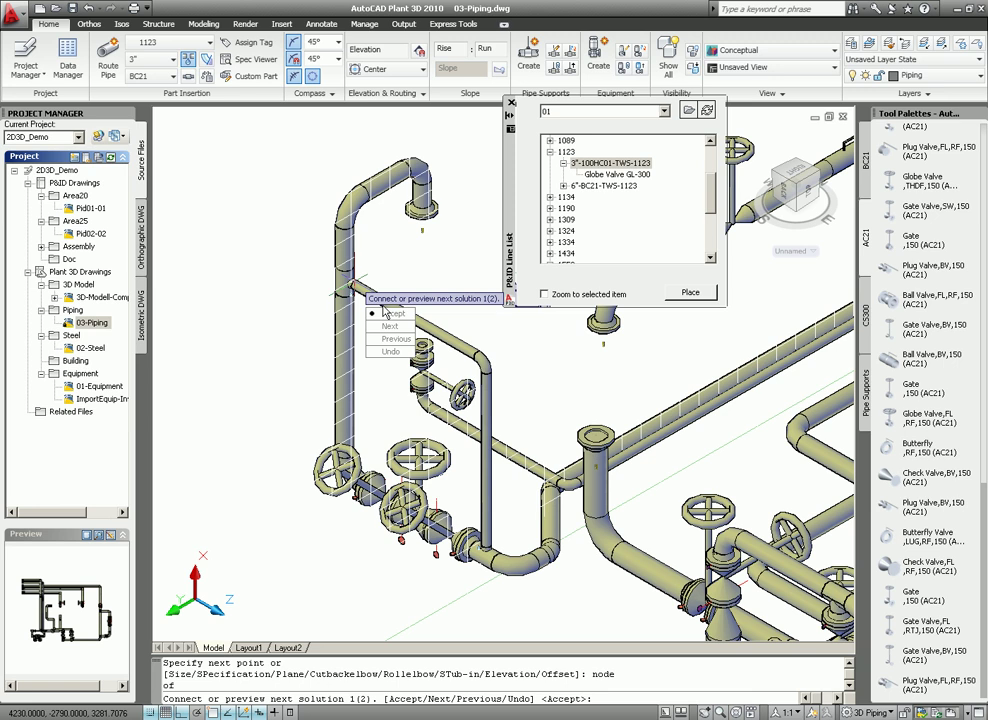
pyautogui.write('A')
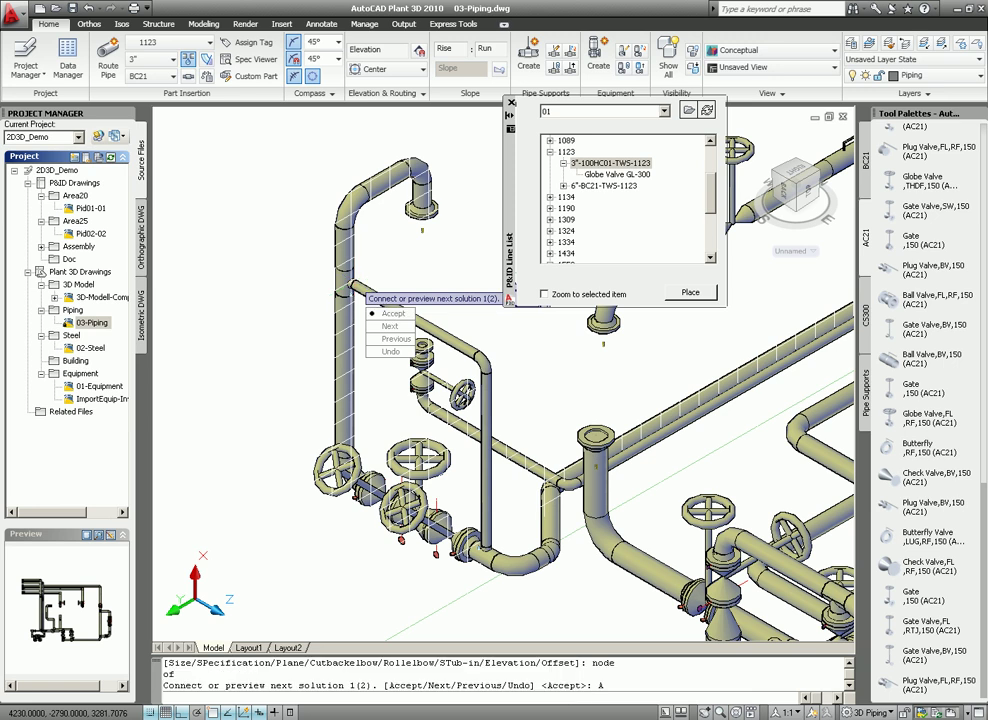
pyautogui.press('Return')
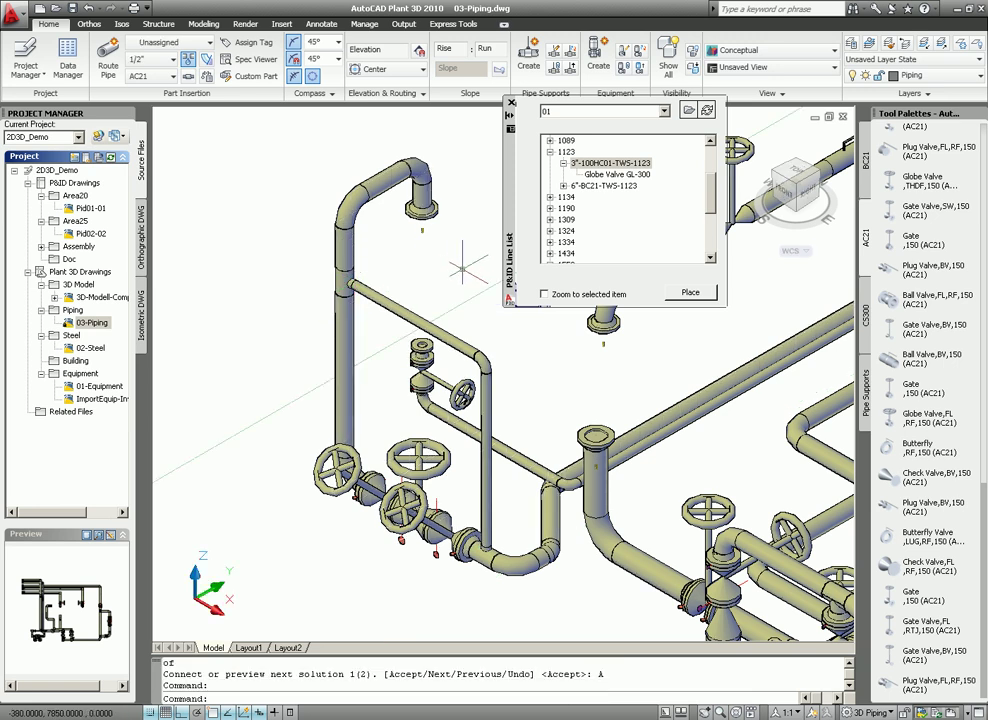
# Place Globe Valve GL-300 inline on the new pipe as a 3" BC21 valve, then close the line list
pyautogui.click(617, 174)
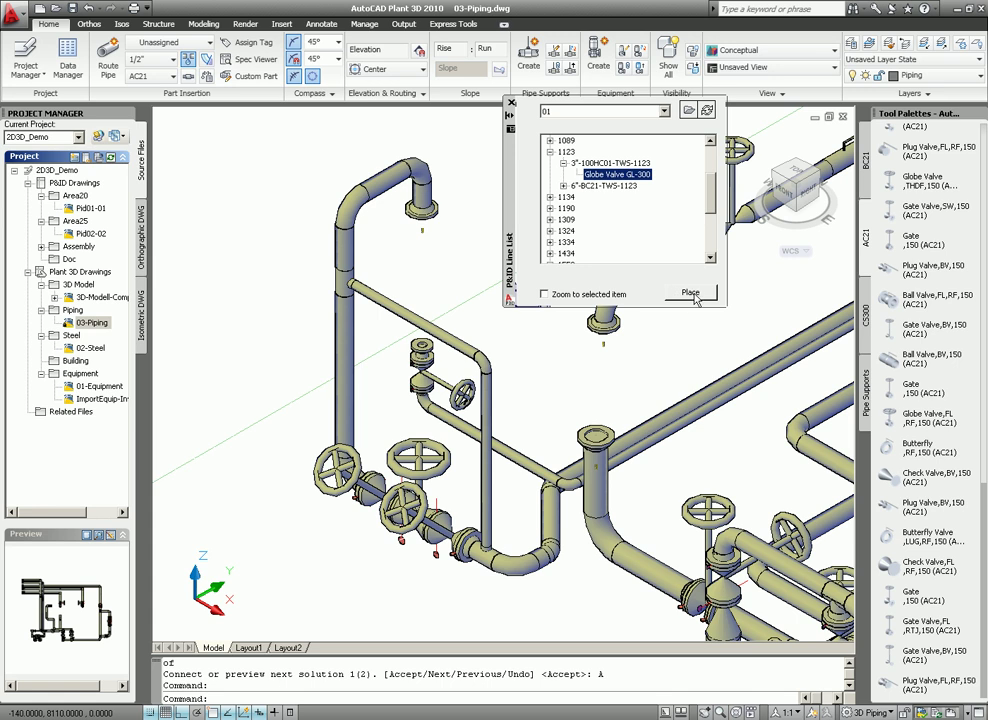
pyautogui.click(692, 292)
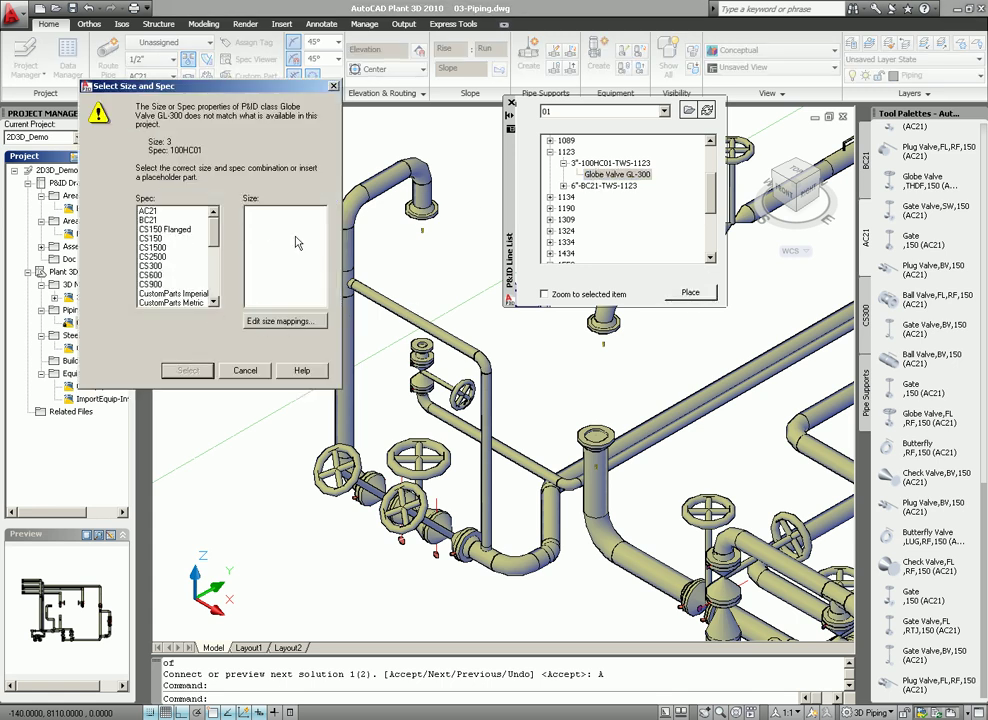
pyautogui.click(150, 220)
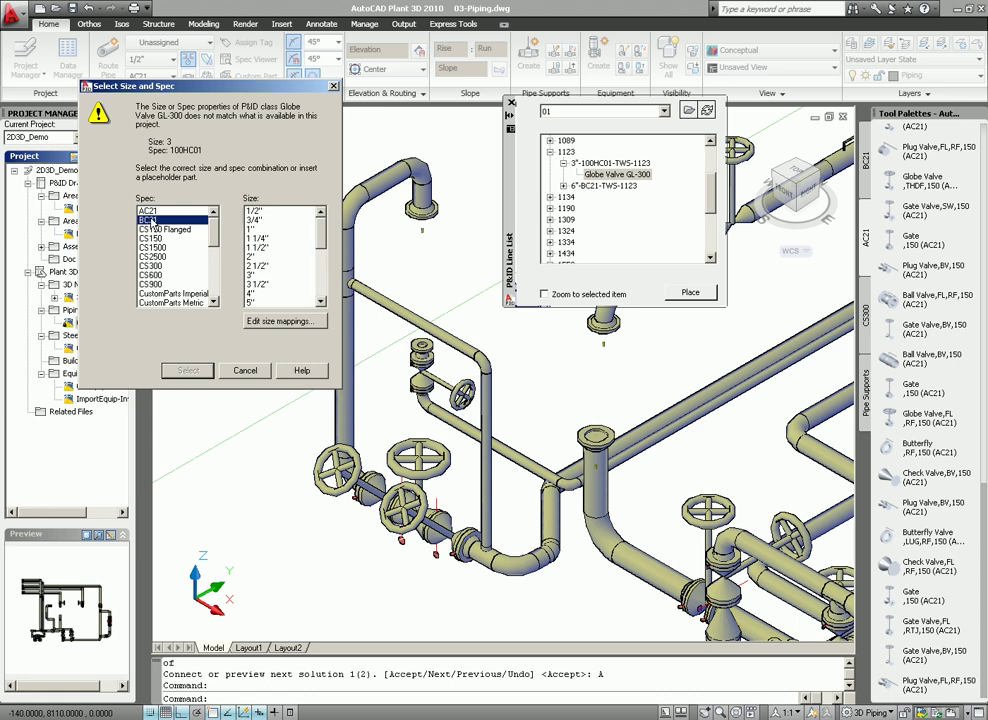
pyautogui.click(252, 276)
pyautogui.click(133, 366)
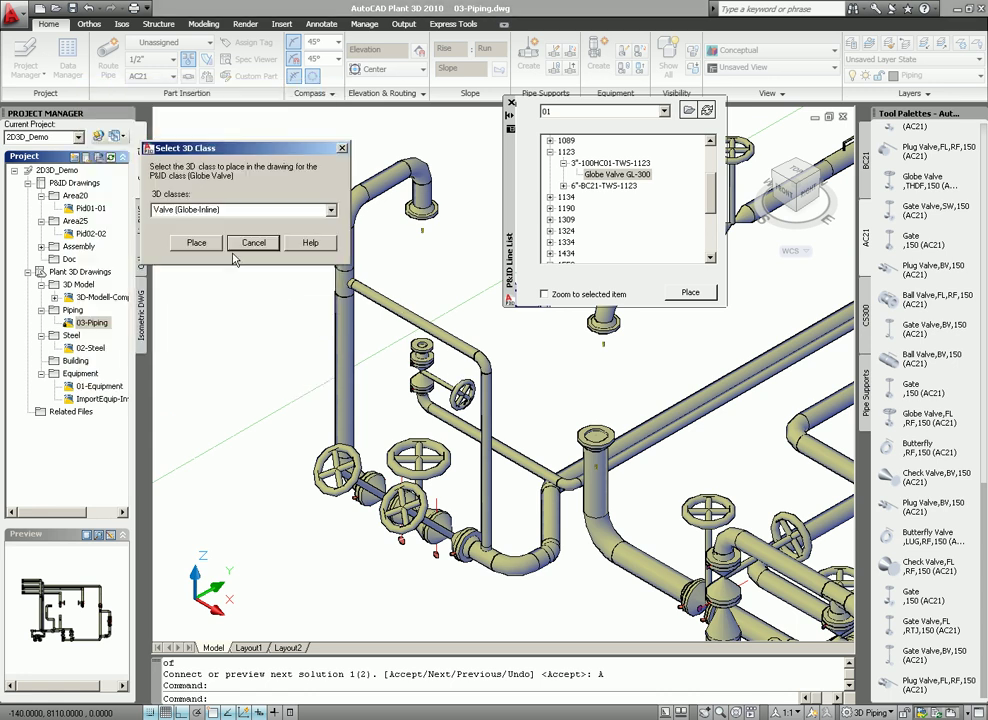
pyautogui.click(196, 242)
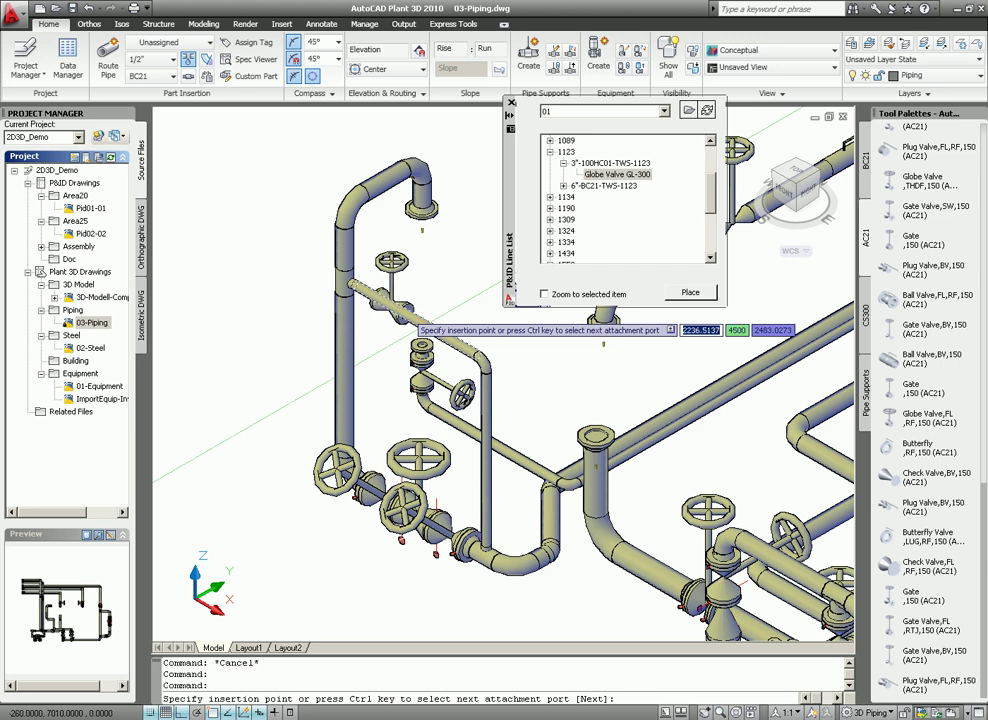
pyautogui.click(404, 314)
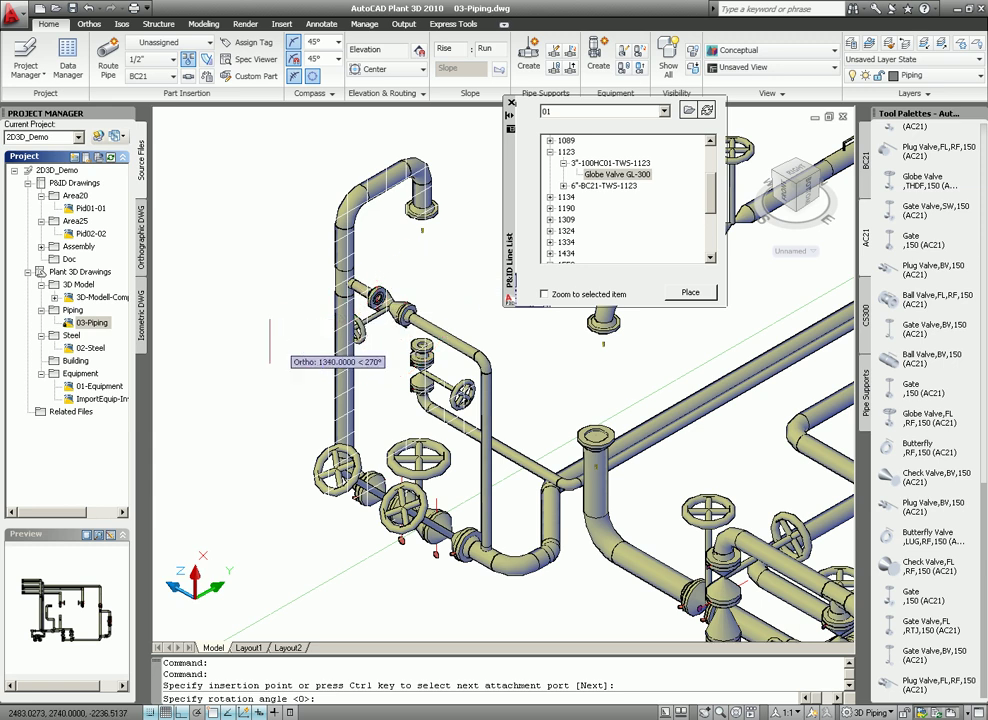
pyautogui.click(345, 190)
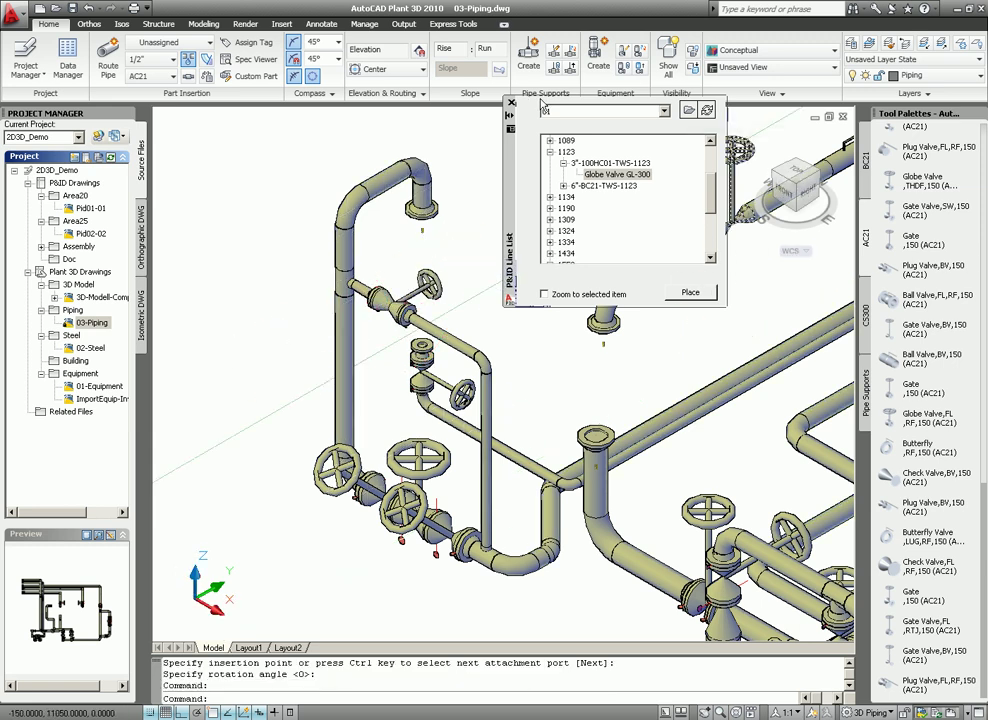
pyautogui.click(511, 103)
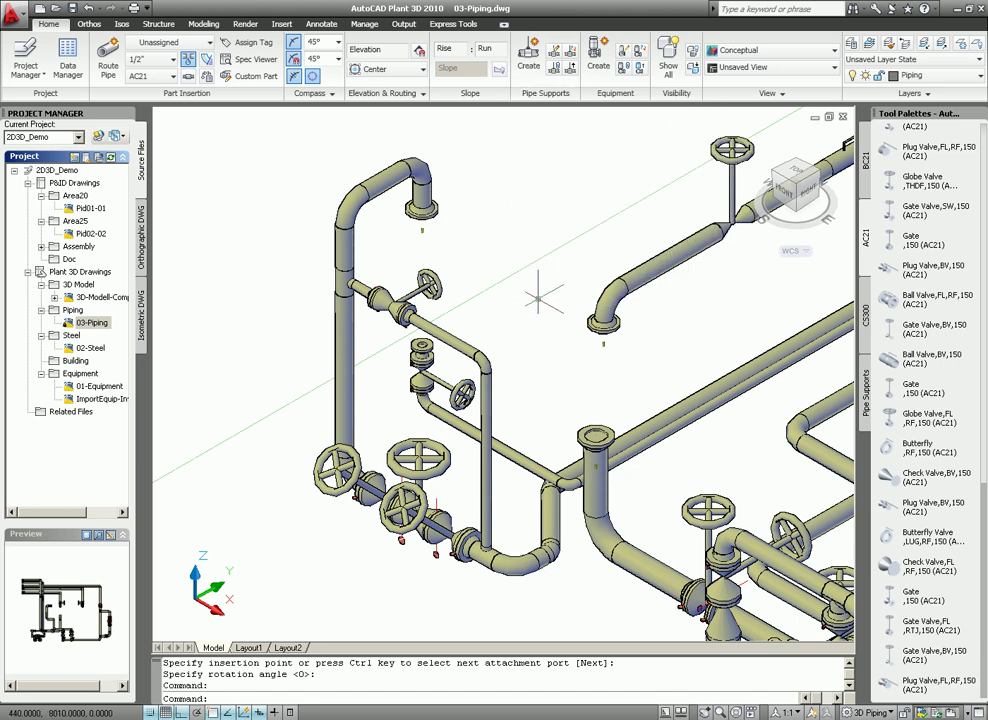
# Pan the view to bring the lower pipe run fully into view
pyautogui.write('p')
pyautogui.press('Return')
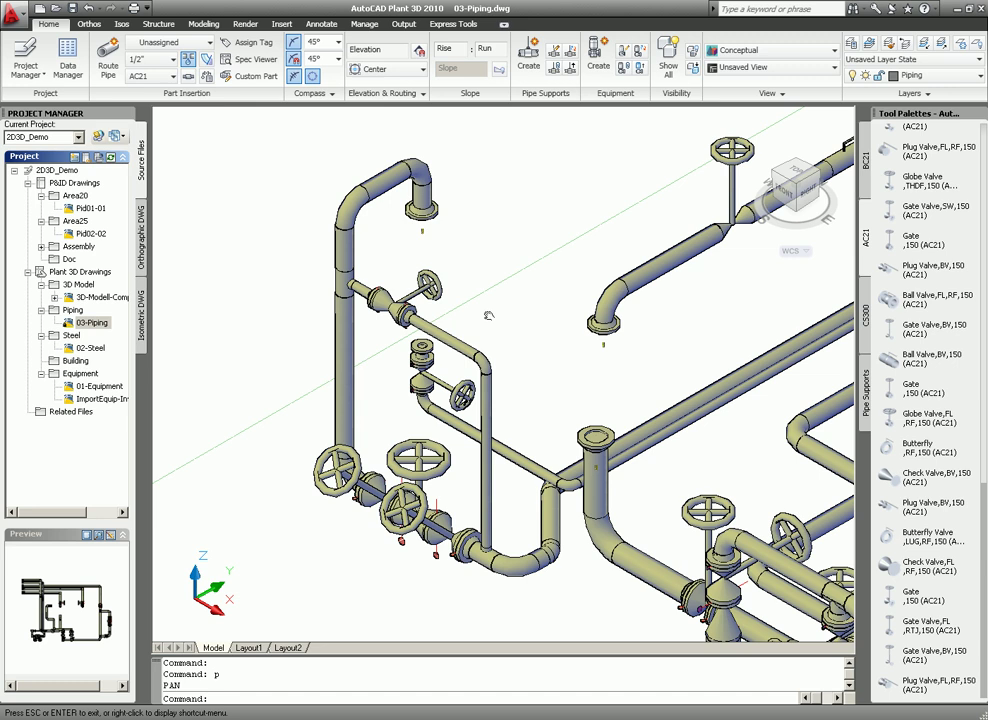
pyautogui.moveTo(490, 313); pyautogui.dragTo(212, 313)
pyautogui.moveTo(648, 517); pyautogui.dragTo(545, 495)
pyautogui.press('Escape')
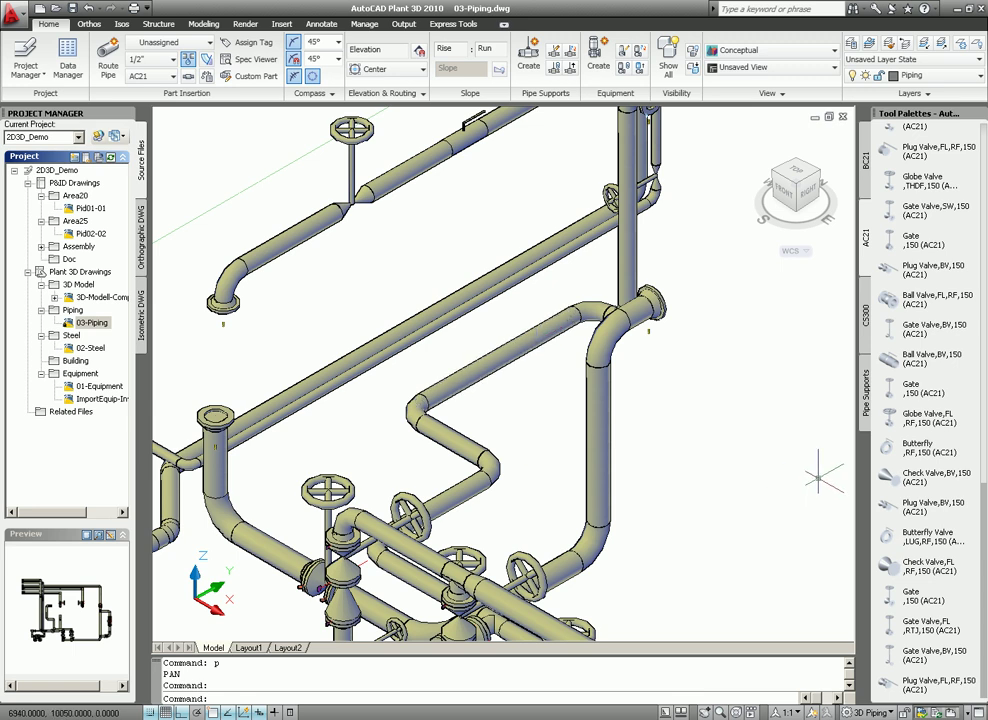
# Check the lower pipe's properties for its 6" BC21 spec and show the BC21 300-class valves palette
pyautogui.click(514, 354)
pyautogui.rightClick(514, 354)
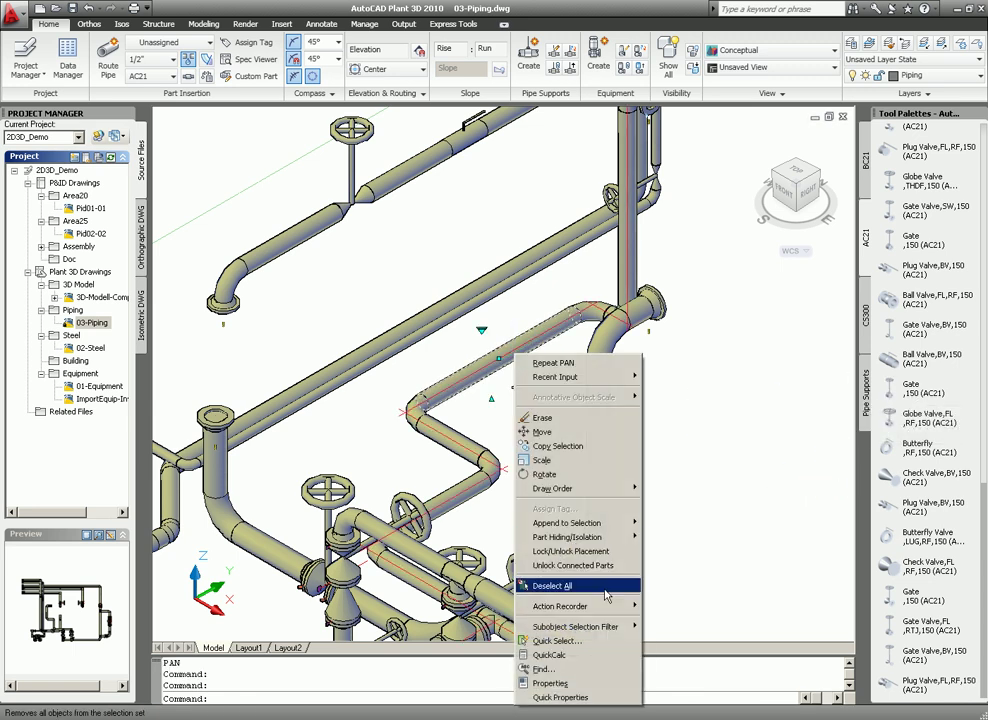
pyautogui.click(580, 682)
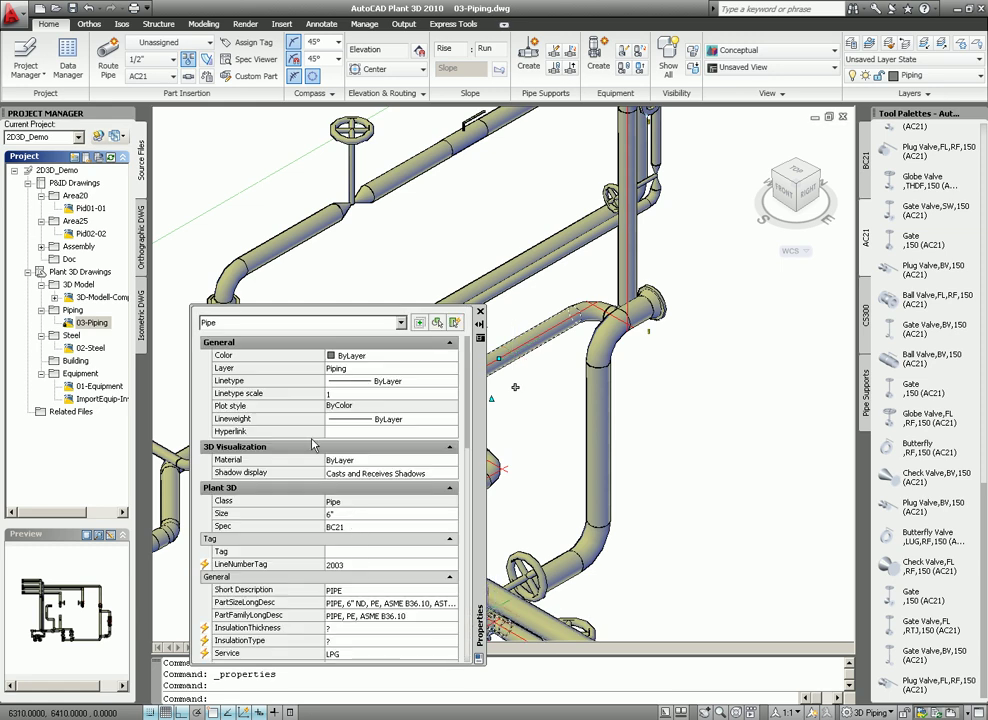
pyautogui.click(480, 311)
pyautogui.click(866, 168)
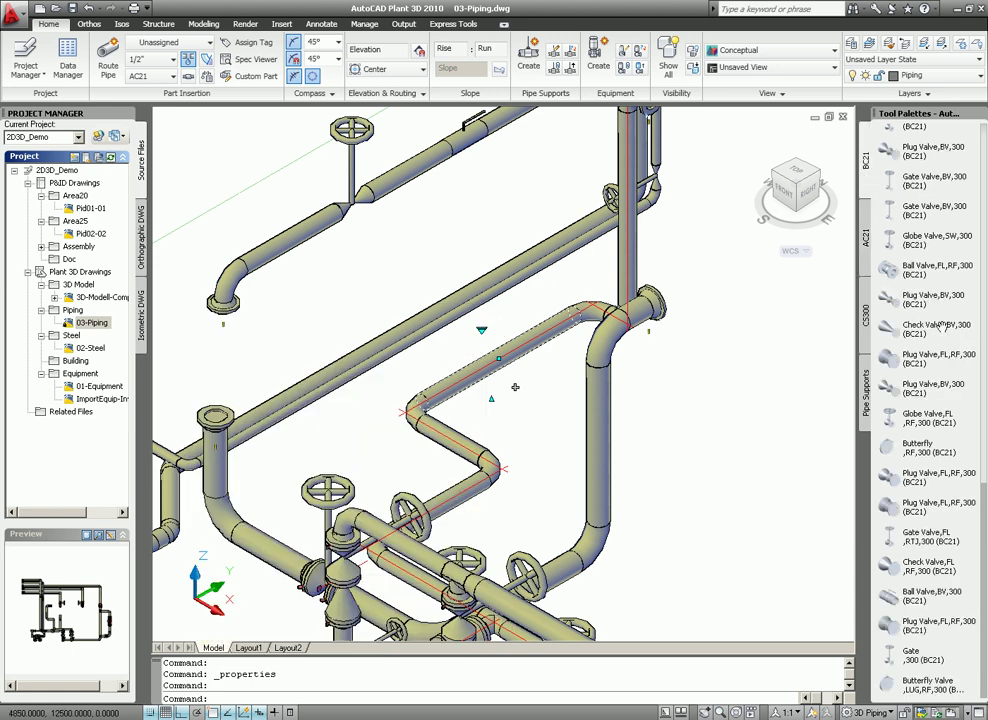
# Insert a Globe Valve FL RF 300 (BC21) onto the 6" pipe run with default rotation
pyautogui.click(918, 425)
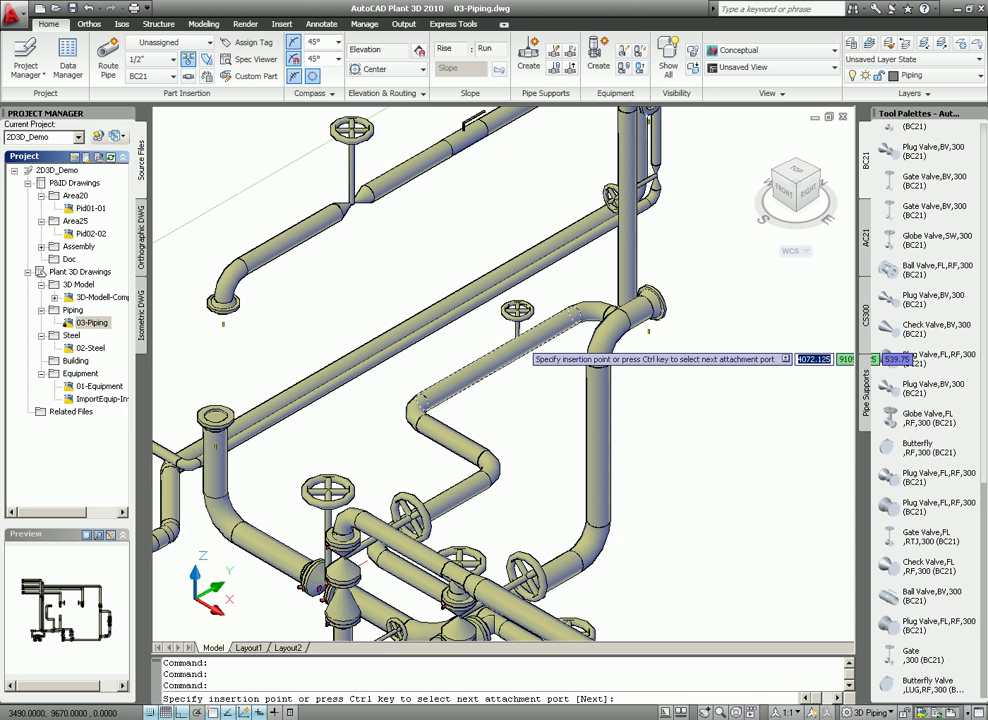
pyautogui.click(521, 348)
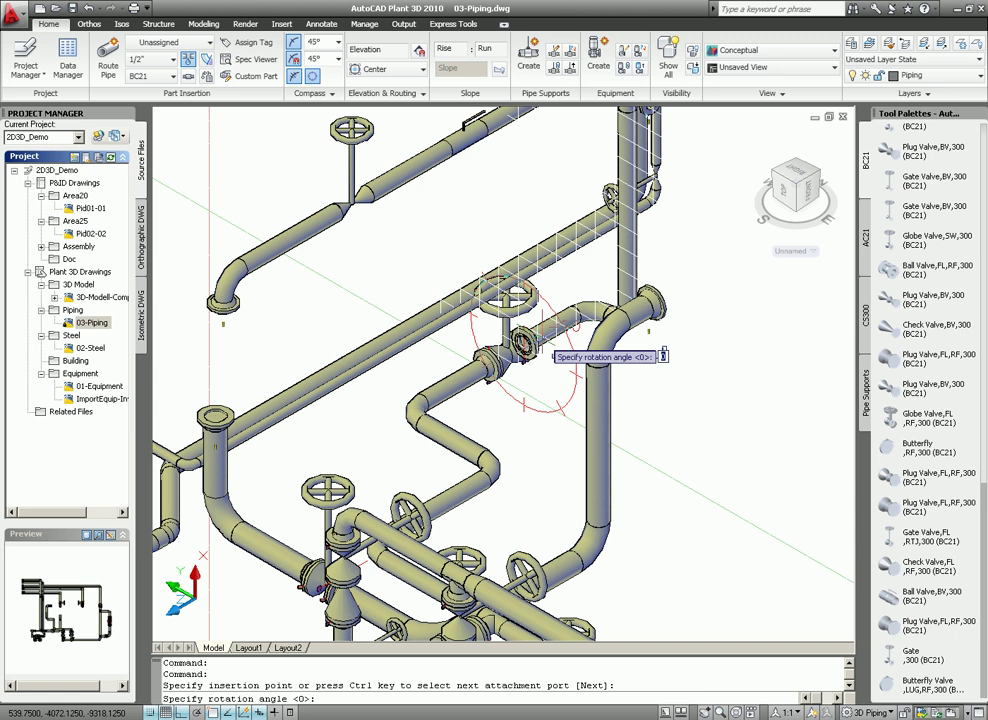
pyautogui.click(552, 352)
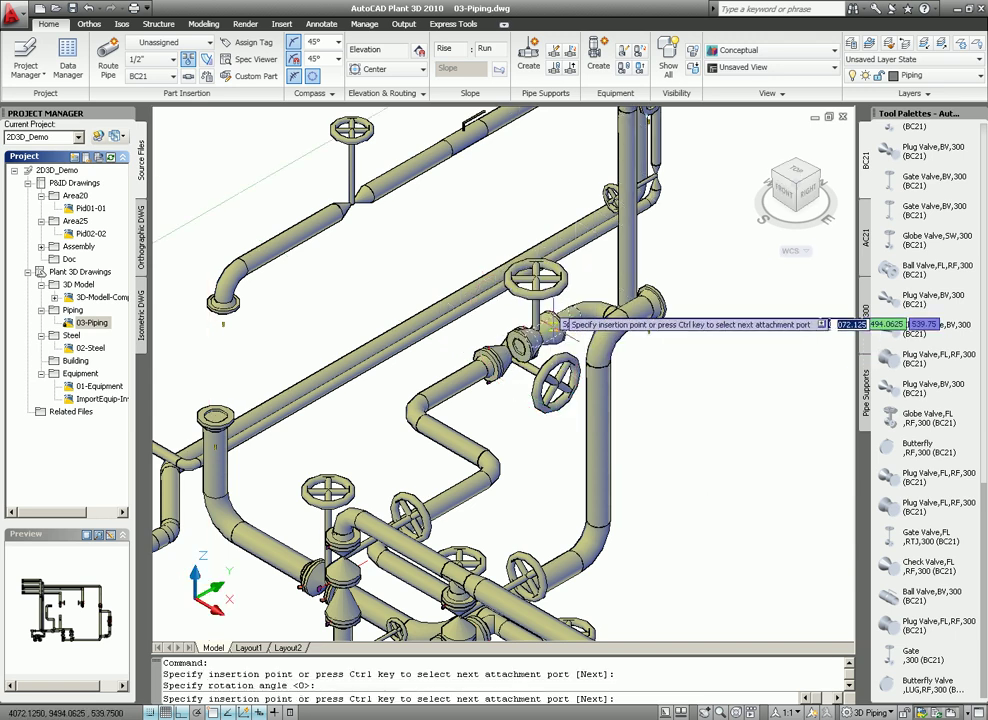
pyautogui.press('Escape')
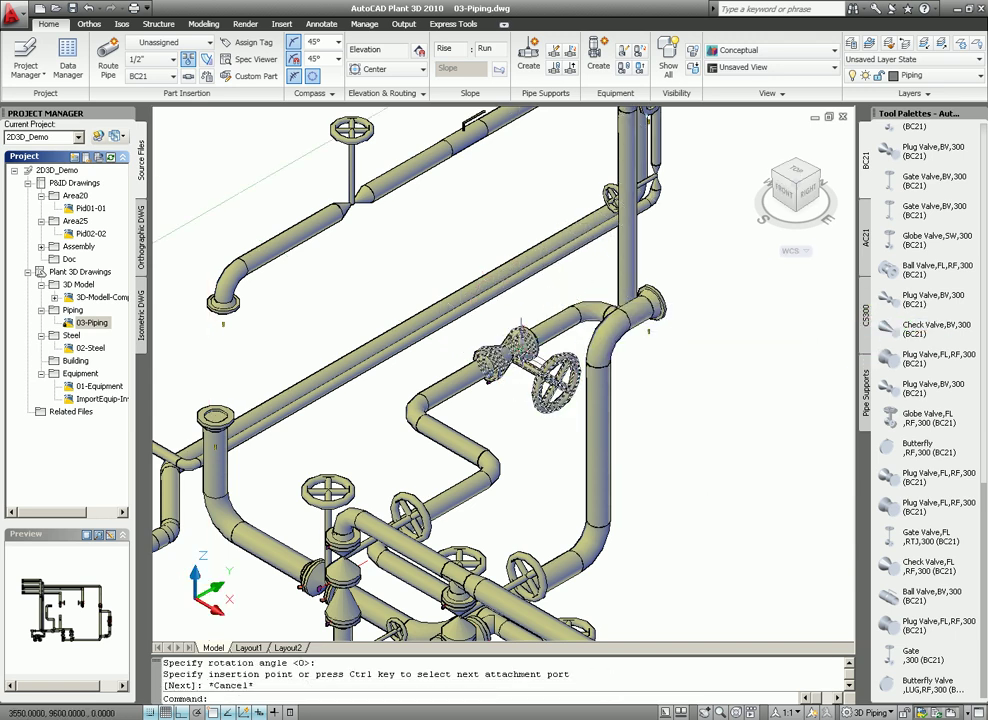
# Substitute the new globe valve with the 6" 300 LB RF swing check valve
pyautogui.click(520, 332)
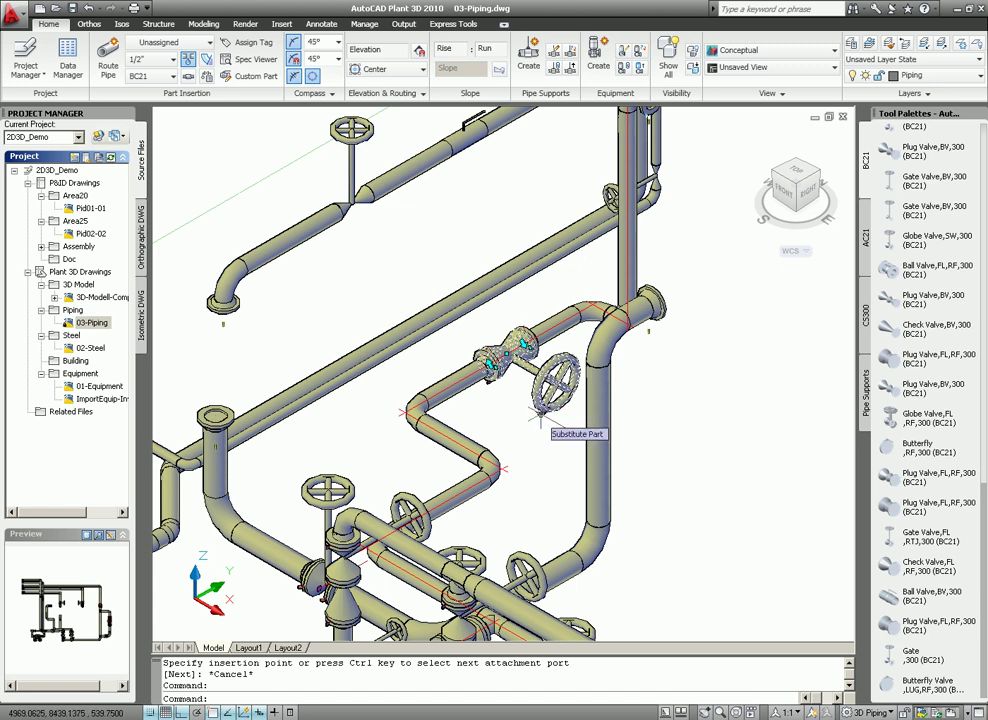
pyautogui.click(538, 412)
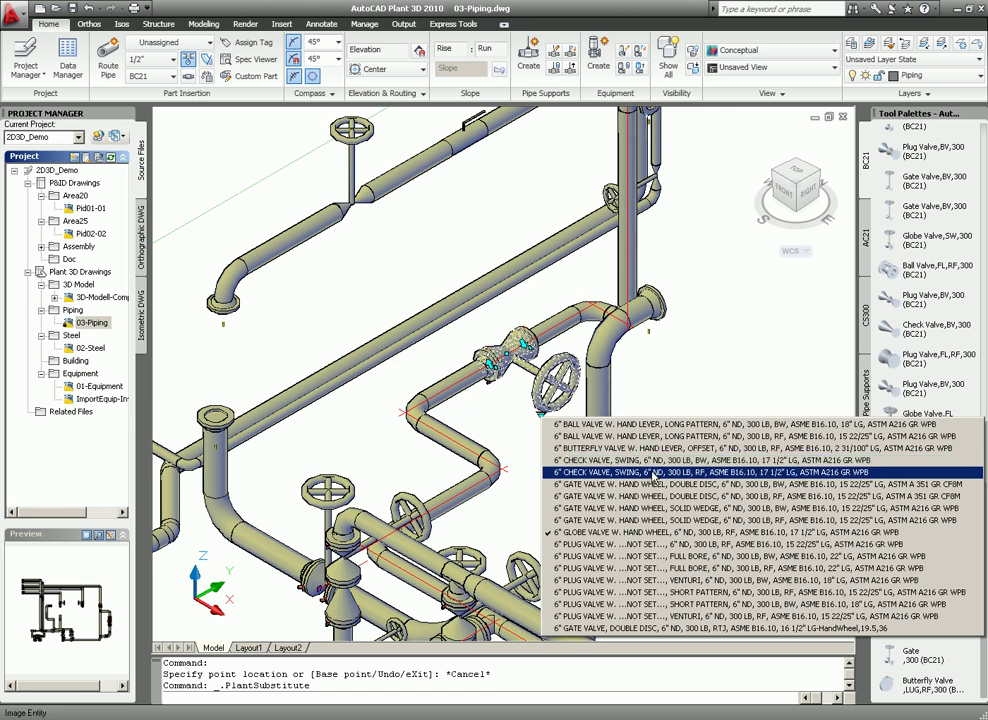
pyautogui.click(652, 473)
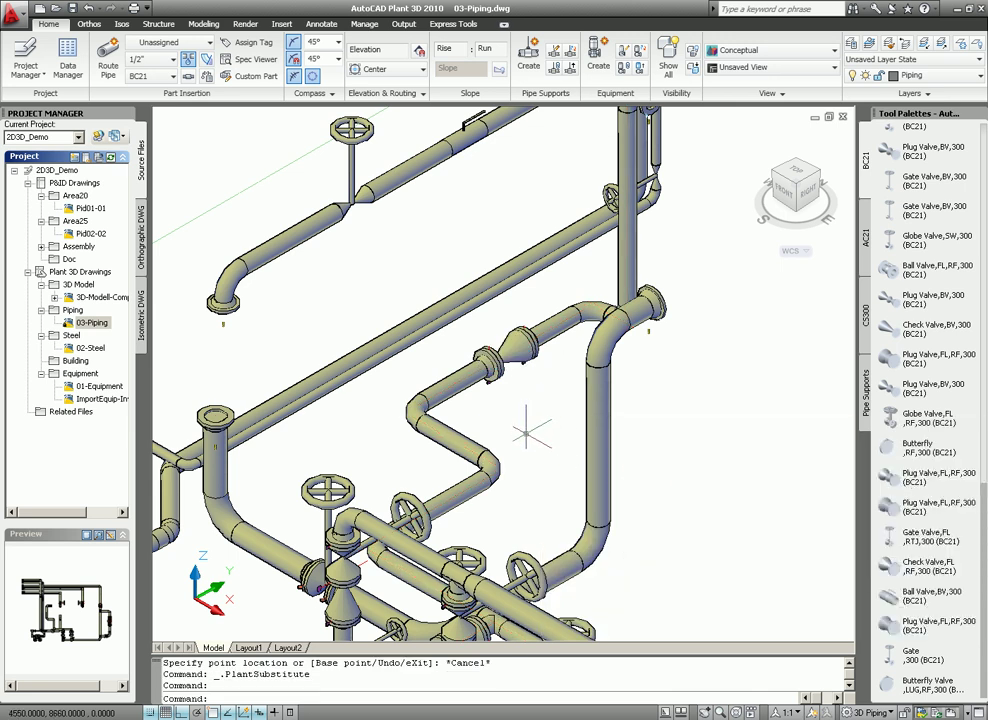
# Continue the 6" pipe from its open end up to elevation 4000, then run it toward the upper right
pyautogui.click(460, 378)
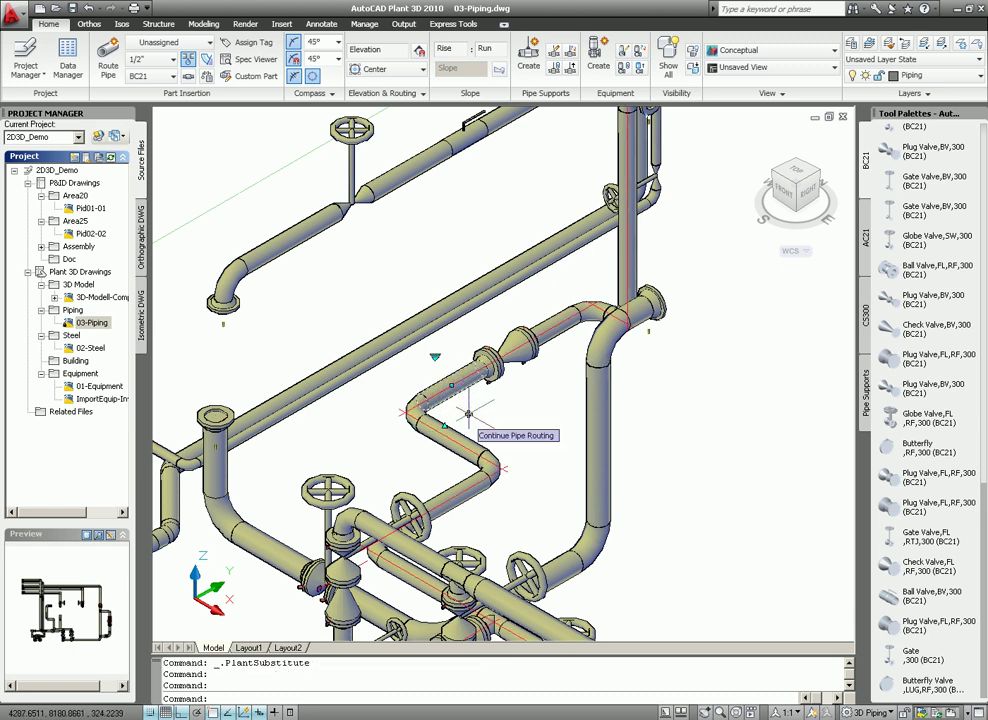
pyautogui.click(467, 413)
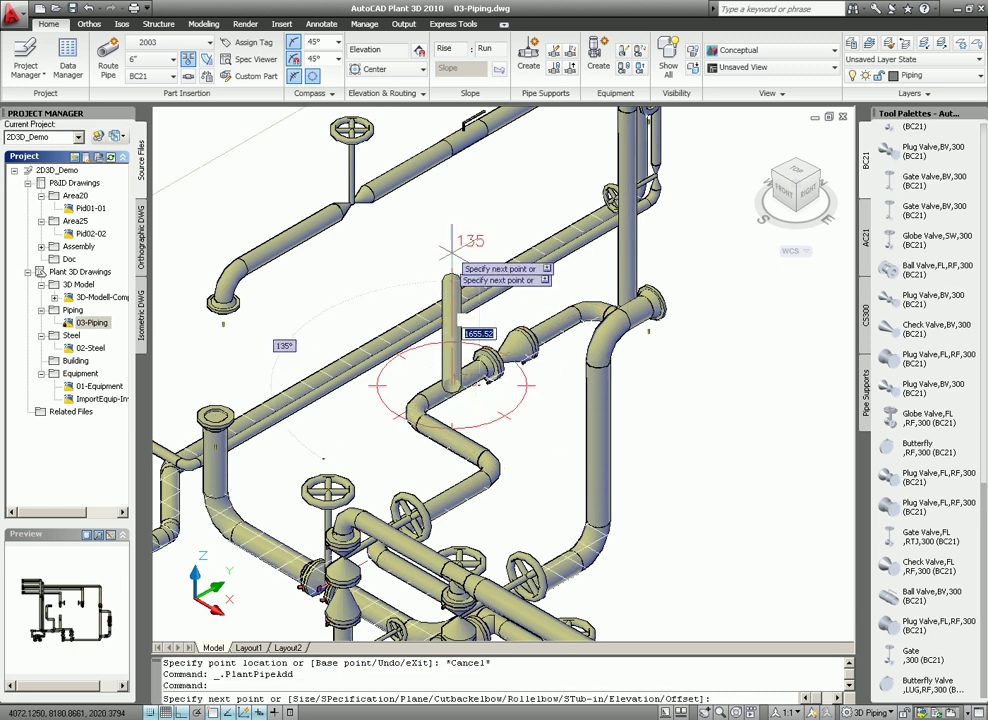
pyautogui.write('e')
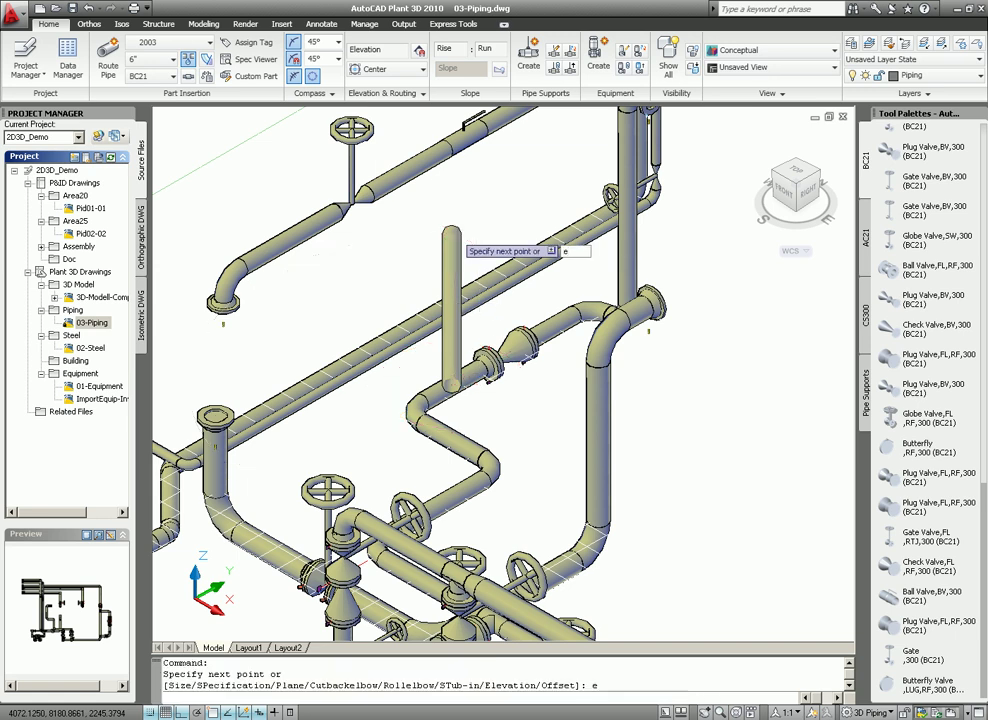
pyautogui.press('Return')
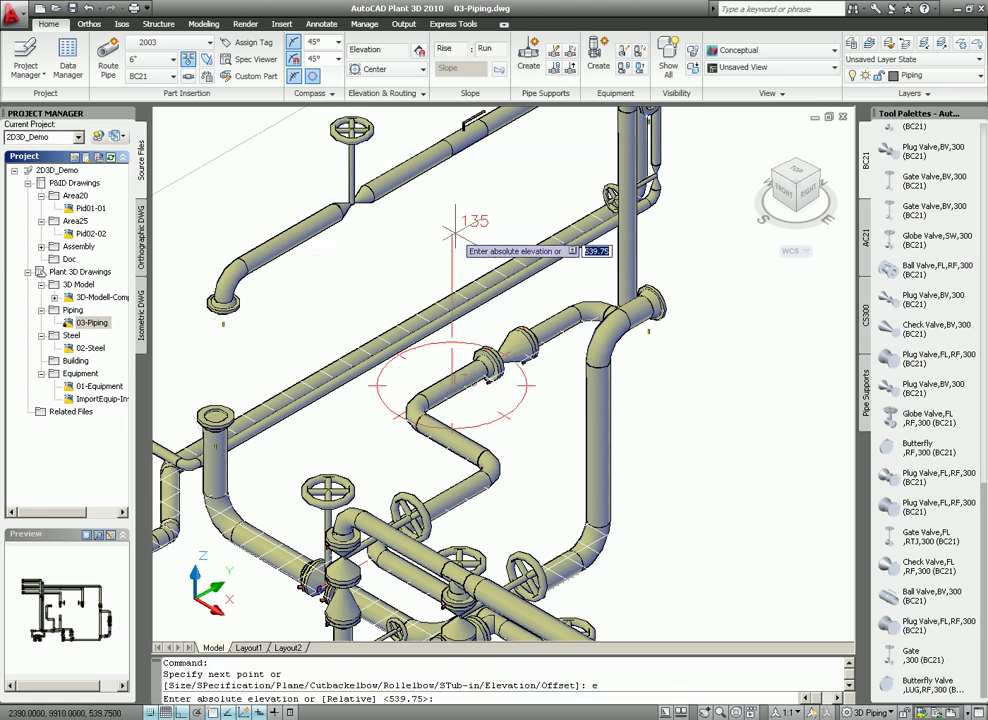
pyautogui.press('Return')
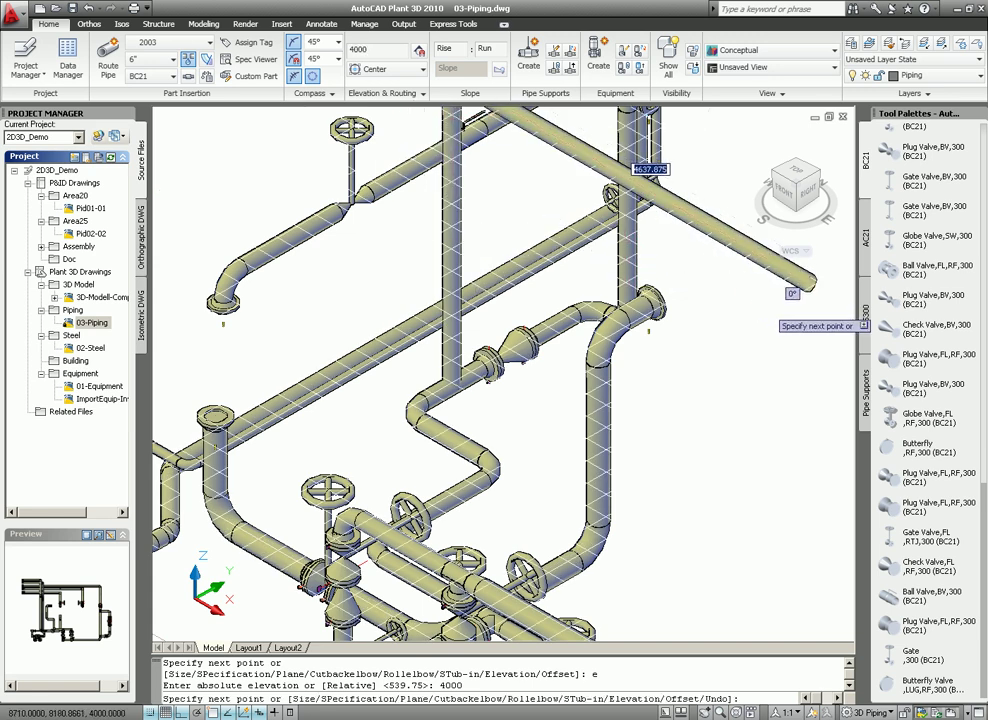
pyautogui.click(811, 284)
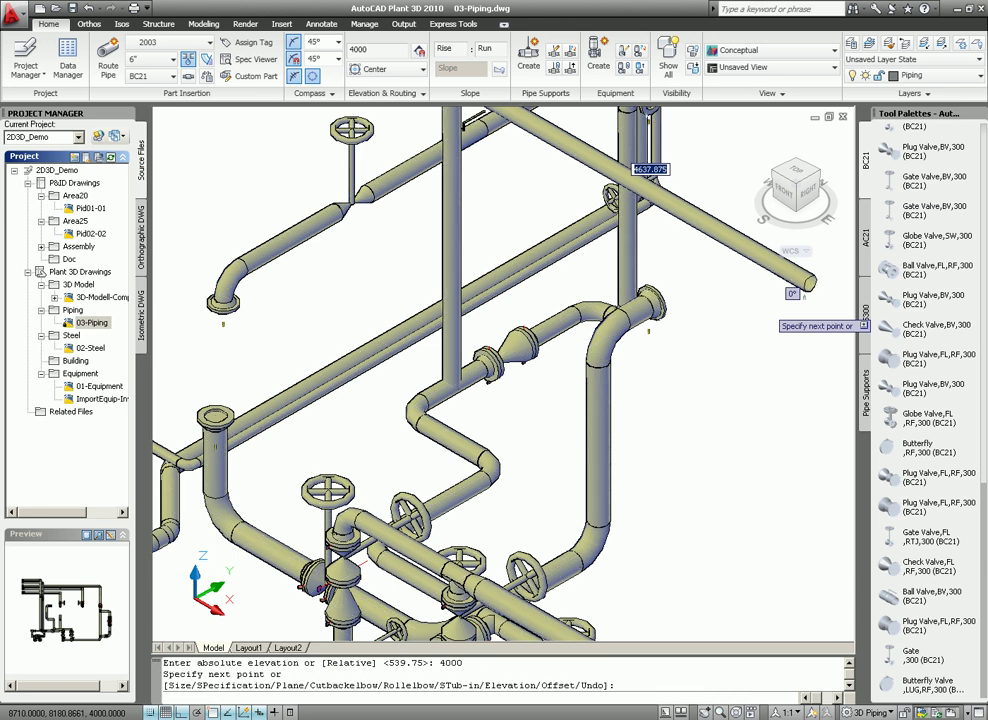